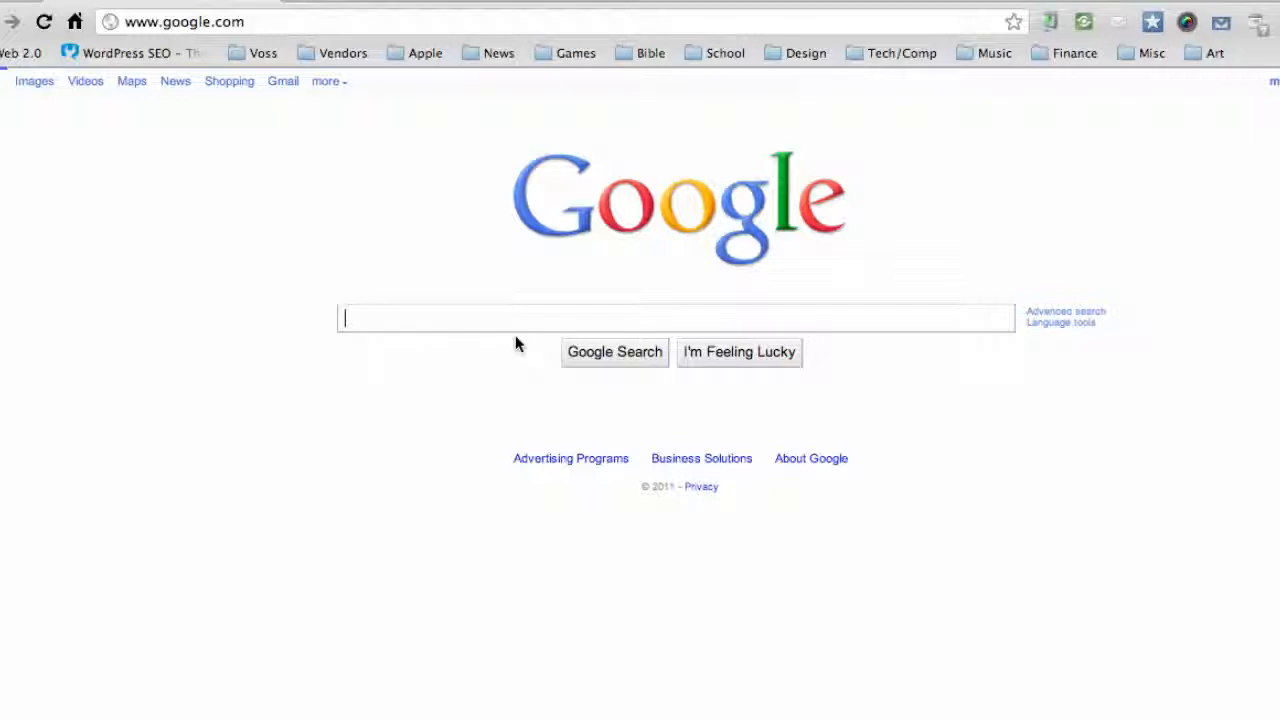
Search Google for "eclipse download" and open the Eclipse Downloads result
text(ecl)
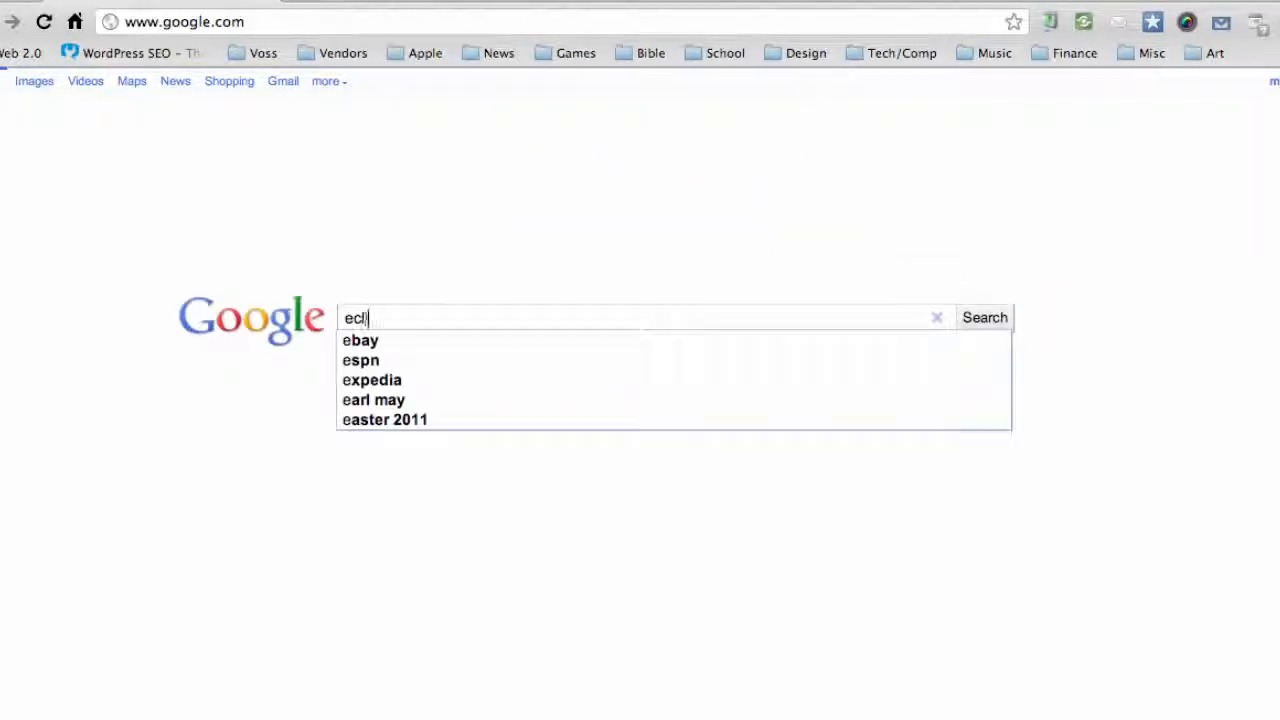
text(is)
key(BackSpace)
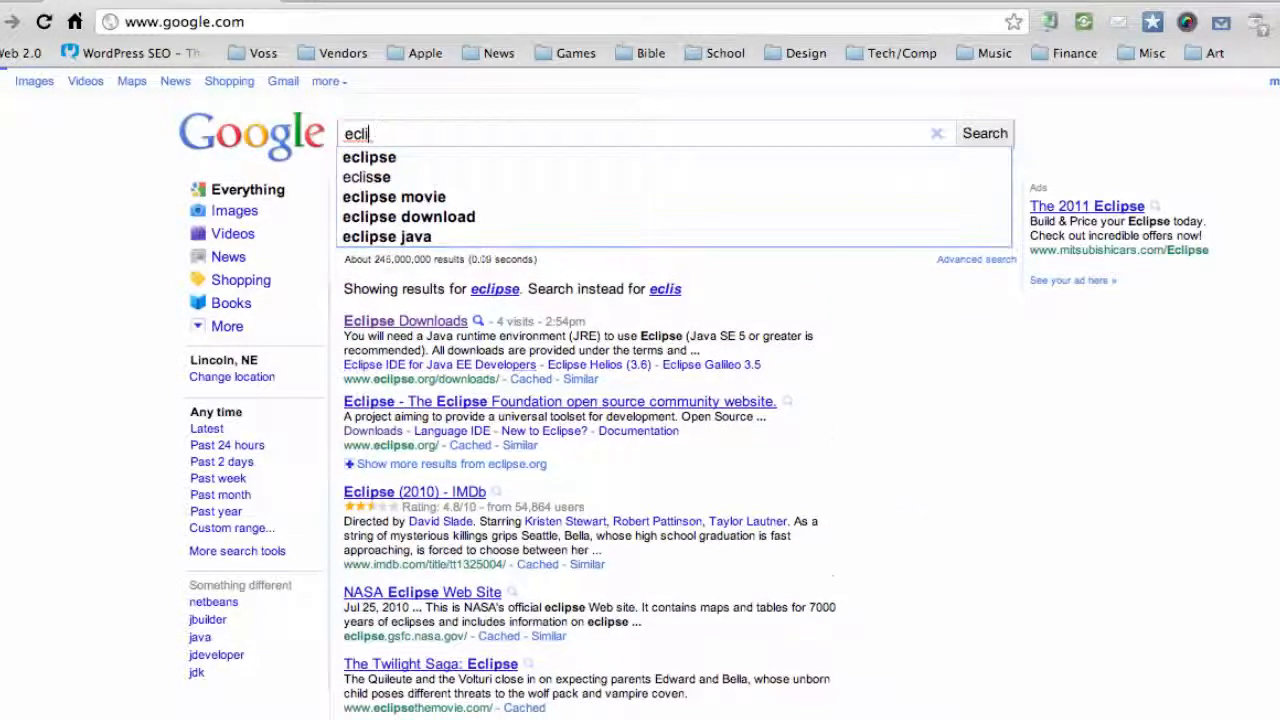
text(pse )
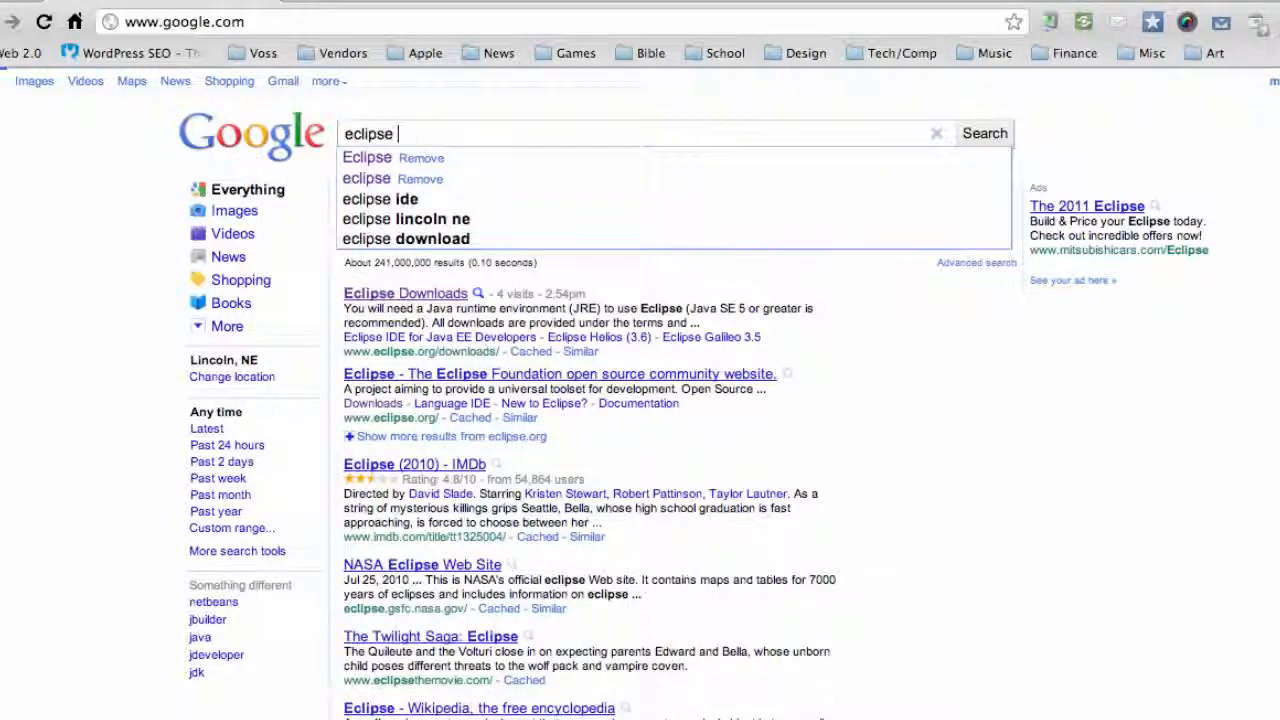
text(downl)
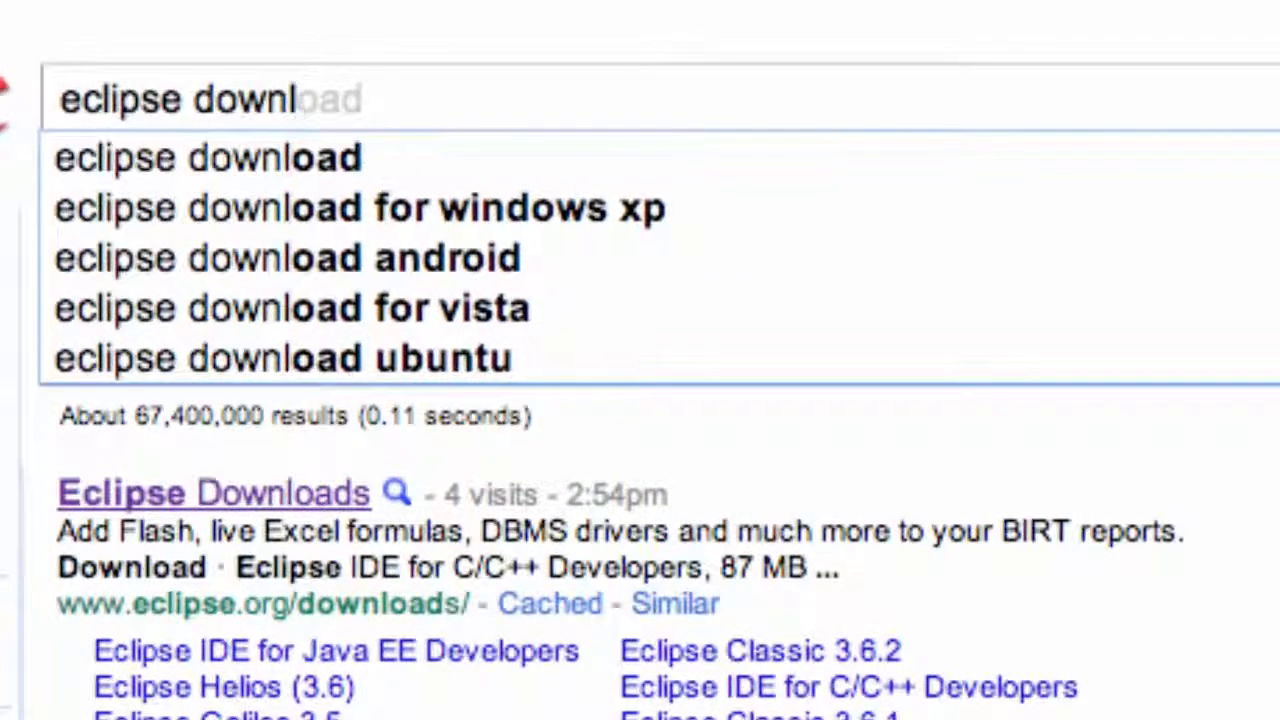
text(oad)
key(Return)
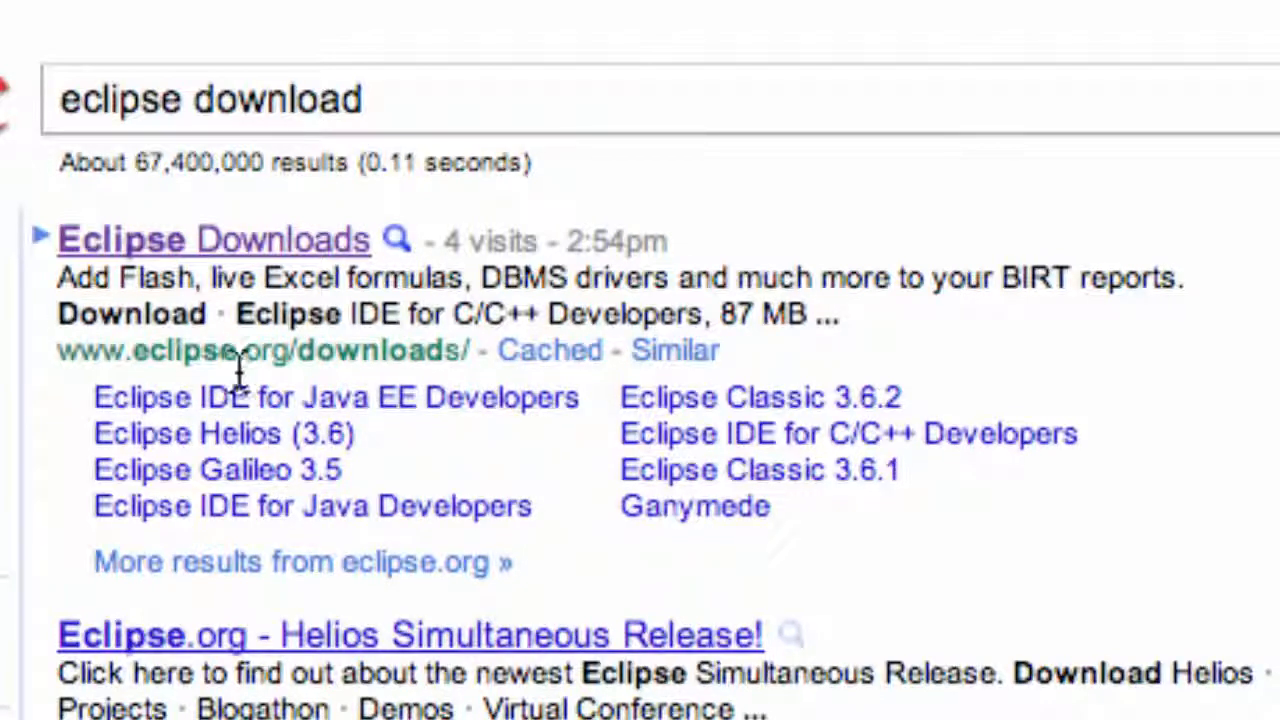
click(232, 248)
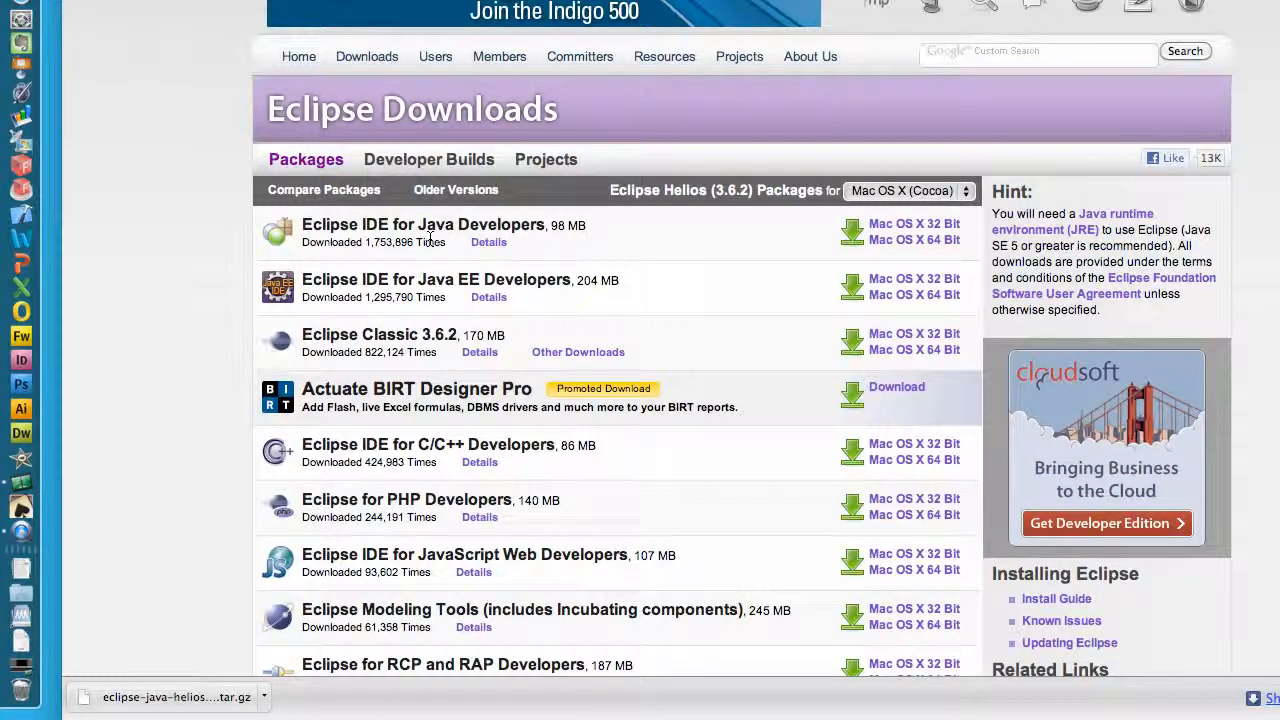
Download the Mac OS X 32 Bit package of Eclipse IDE for Java Developers from the Harvard Medical School mirror
scroll(640, 362, down, 1)
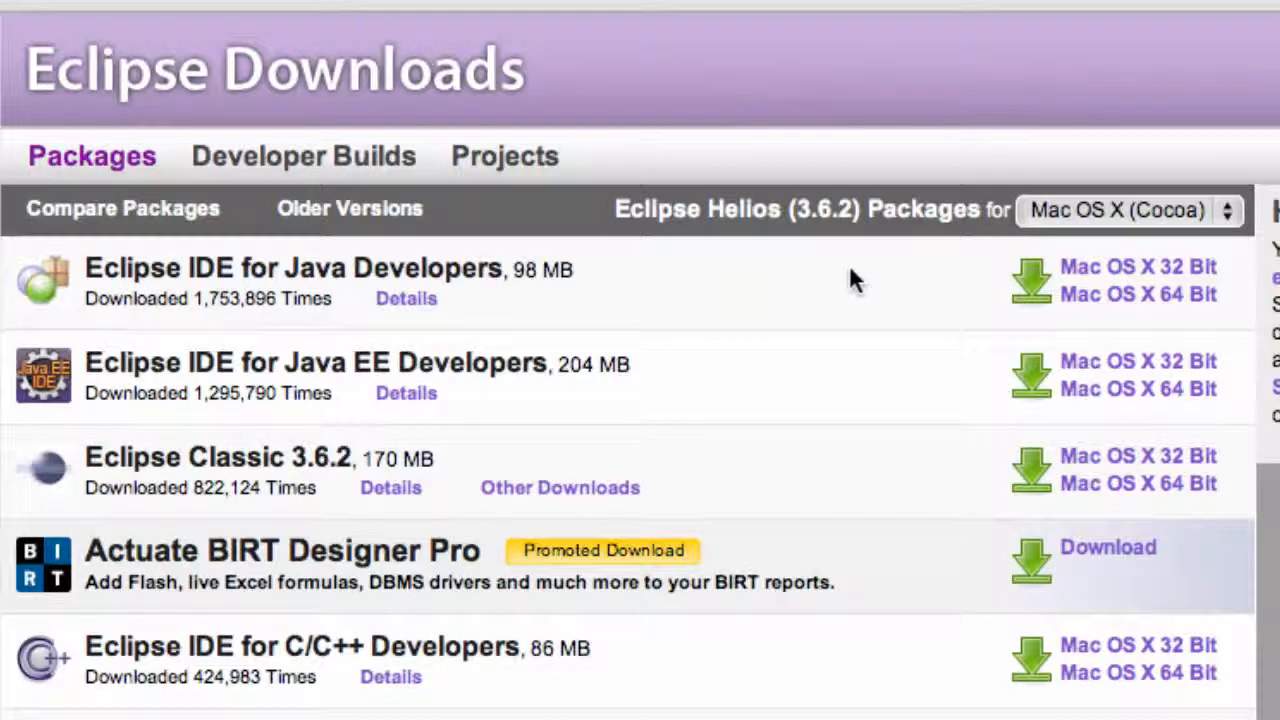
click(1218, 226)
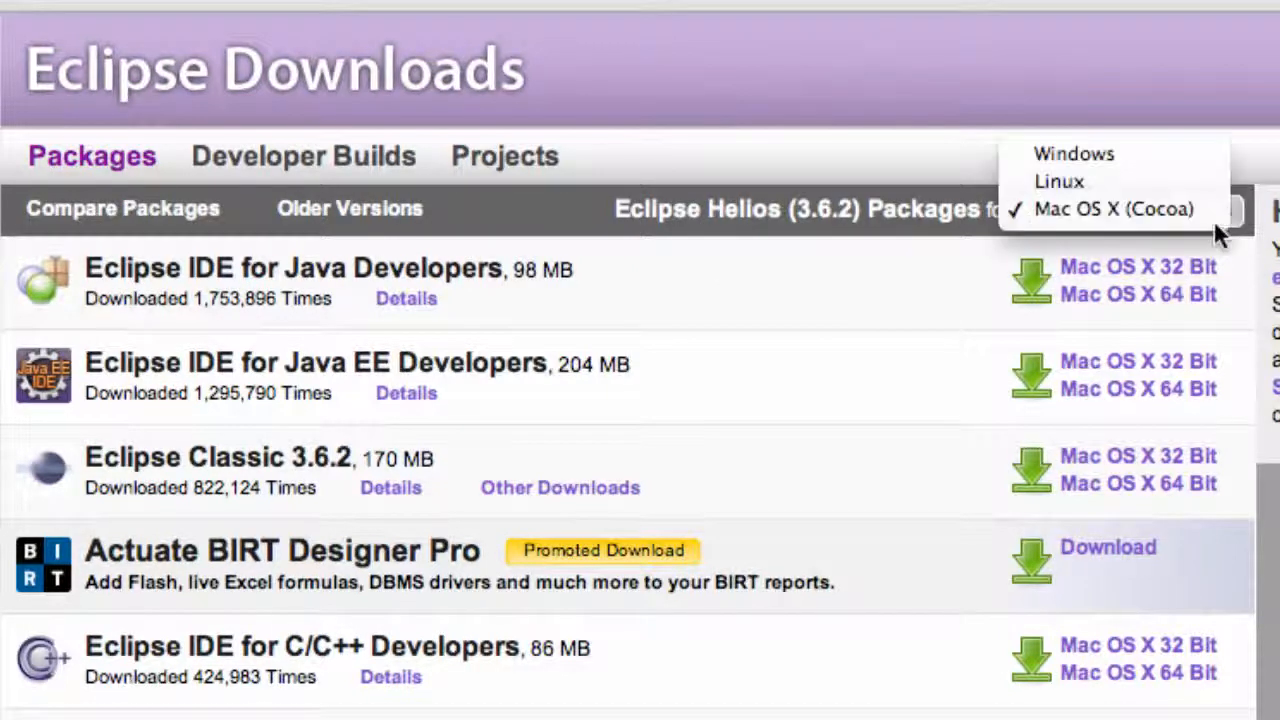
click(1102, 208)
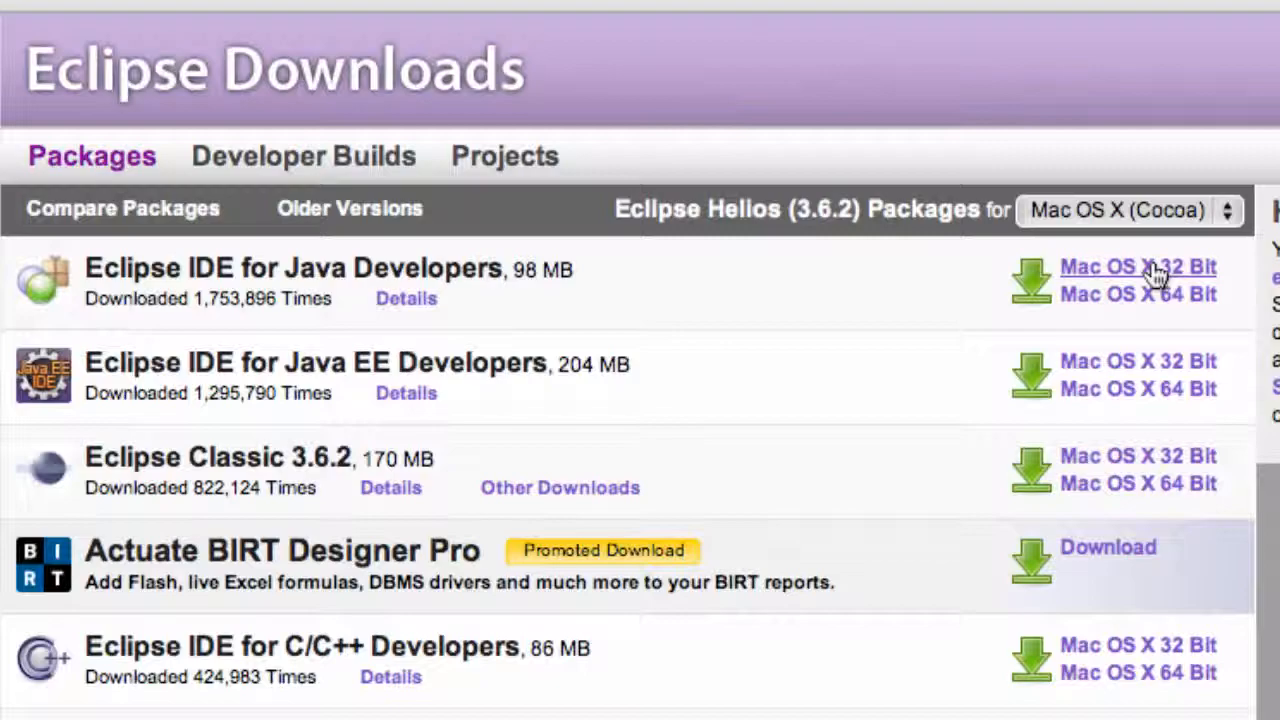
click(1150, 266)
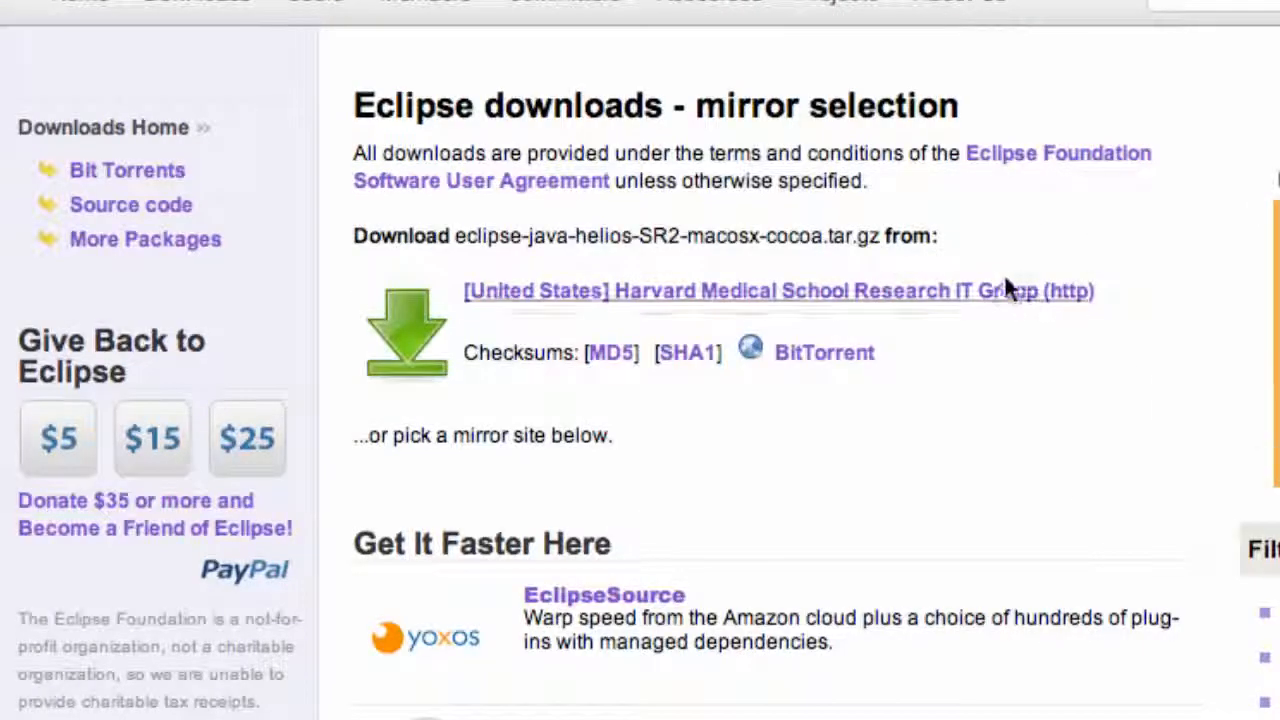
scroll(891, 480, down, 10)
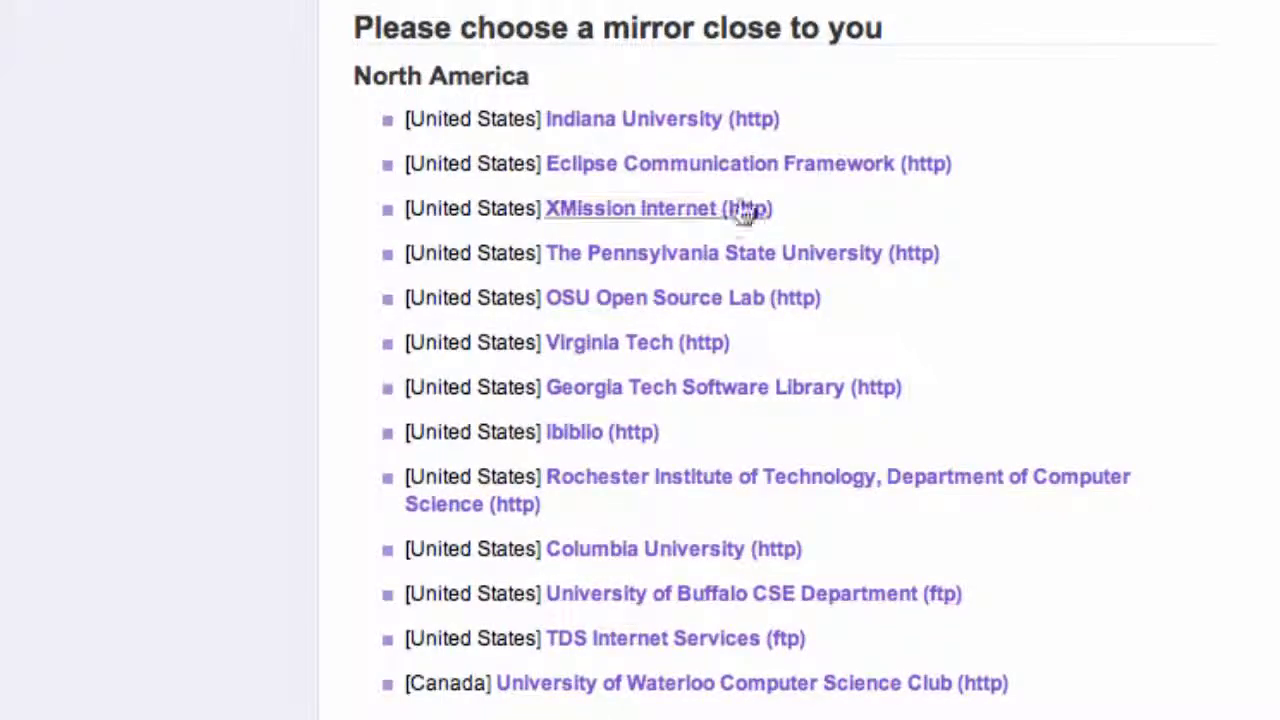
click(651, 388)
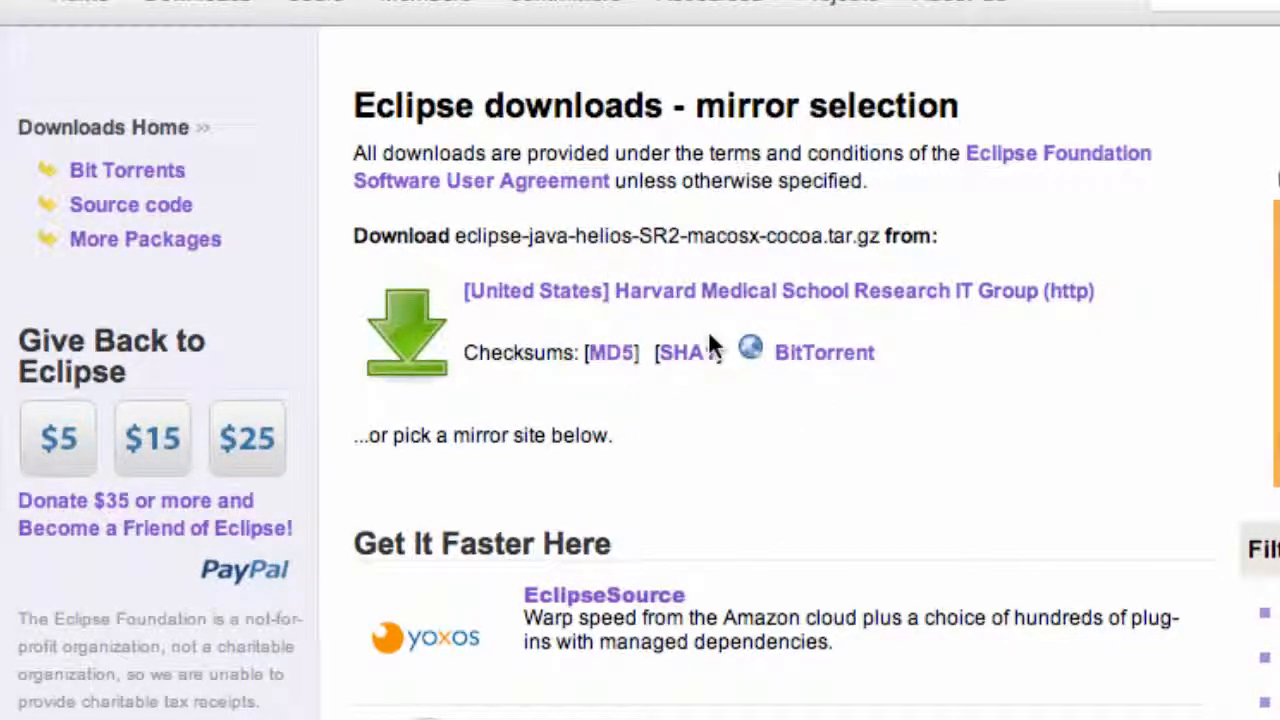
click(610, 291)
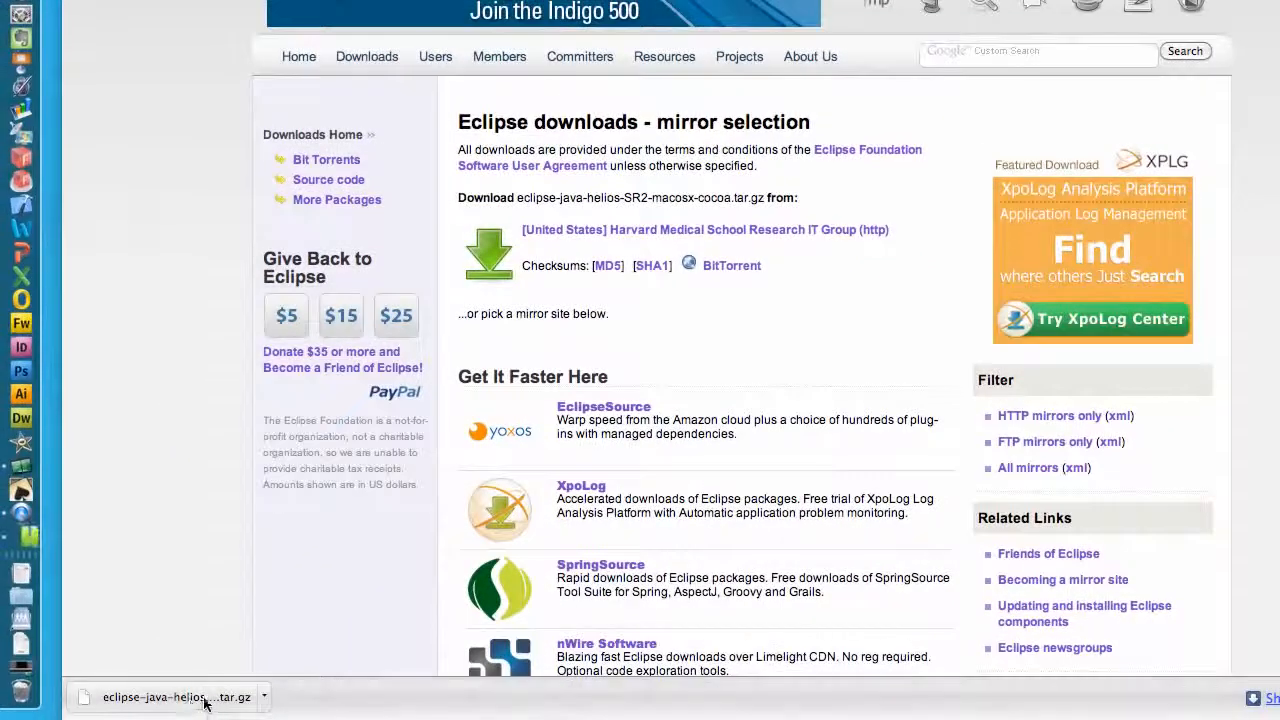
Extract the downloaded Eclipse archive and move its eclipse folder from Downloads to Macintosh HD
click(176, 697)
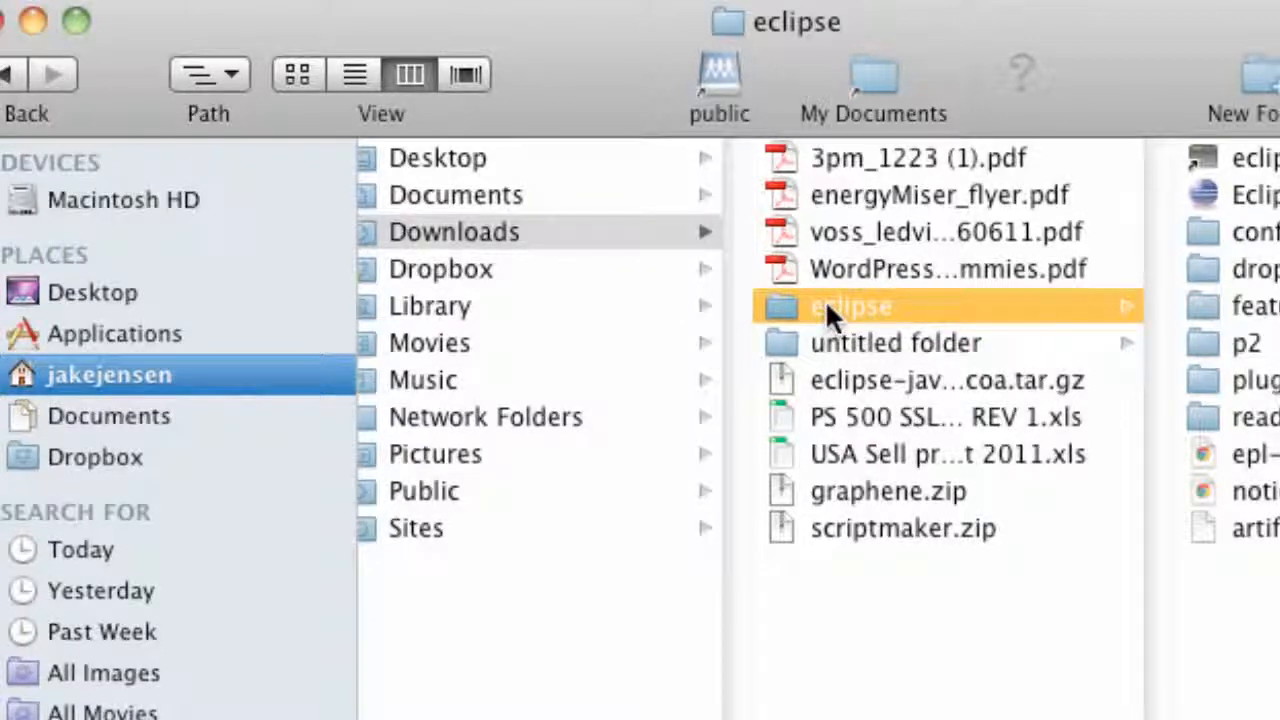
drag(825, 299, 173, 196)
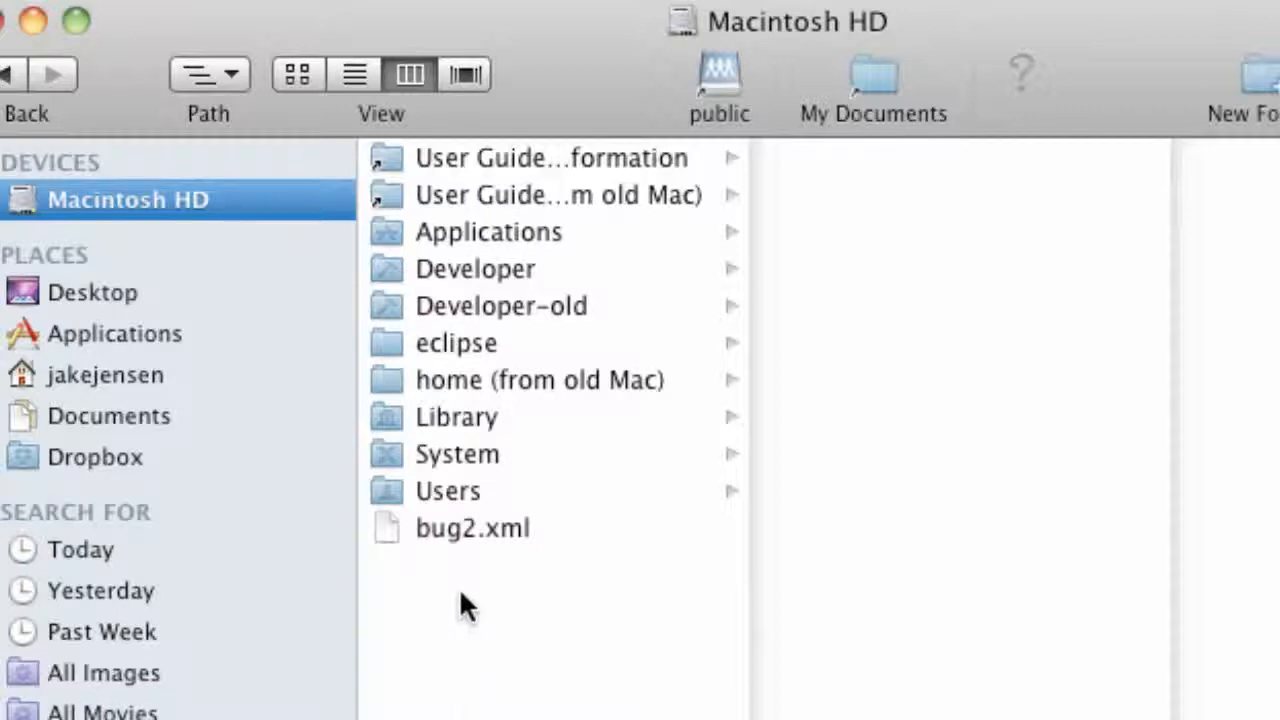
Launch the Eclipse application from the eclipse folder on Macintosh HD and allow the downloaded application to open
click(455, 341)
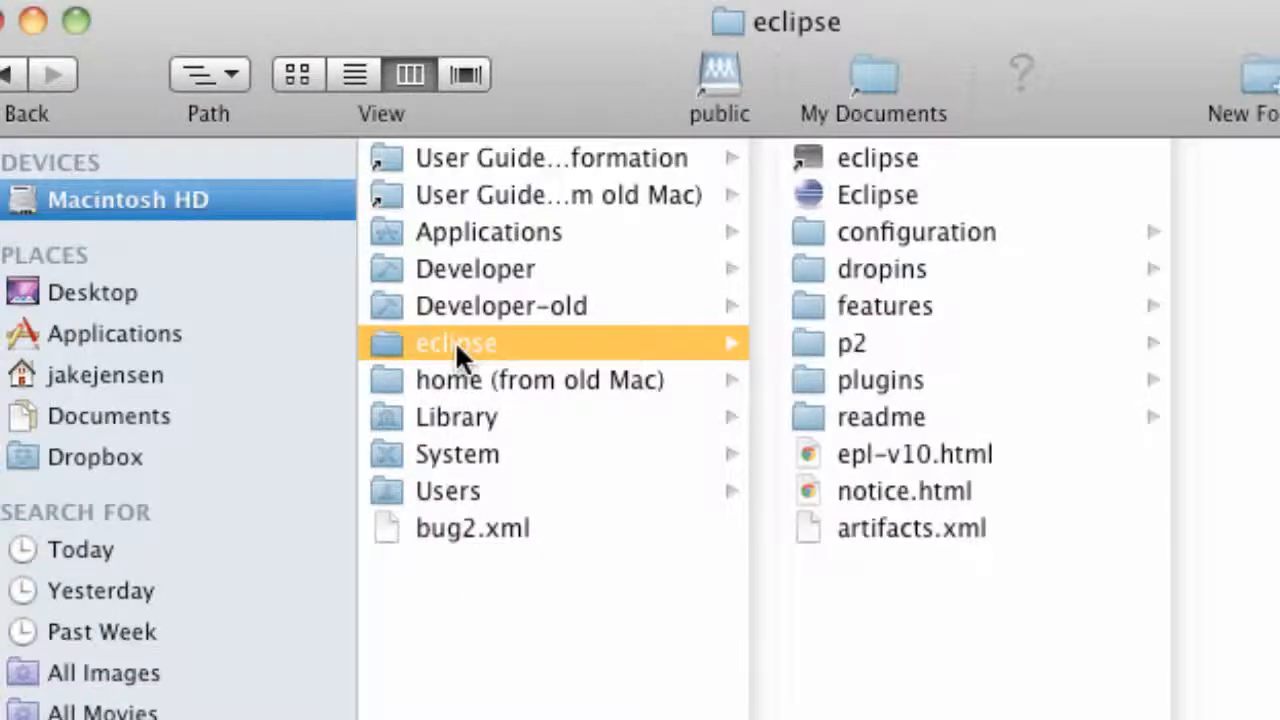
double_click(845, 195)
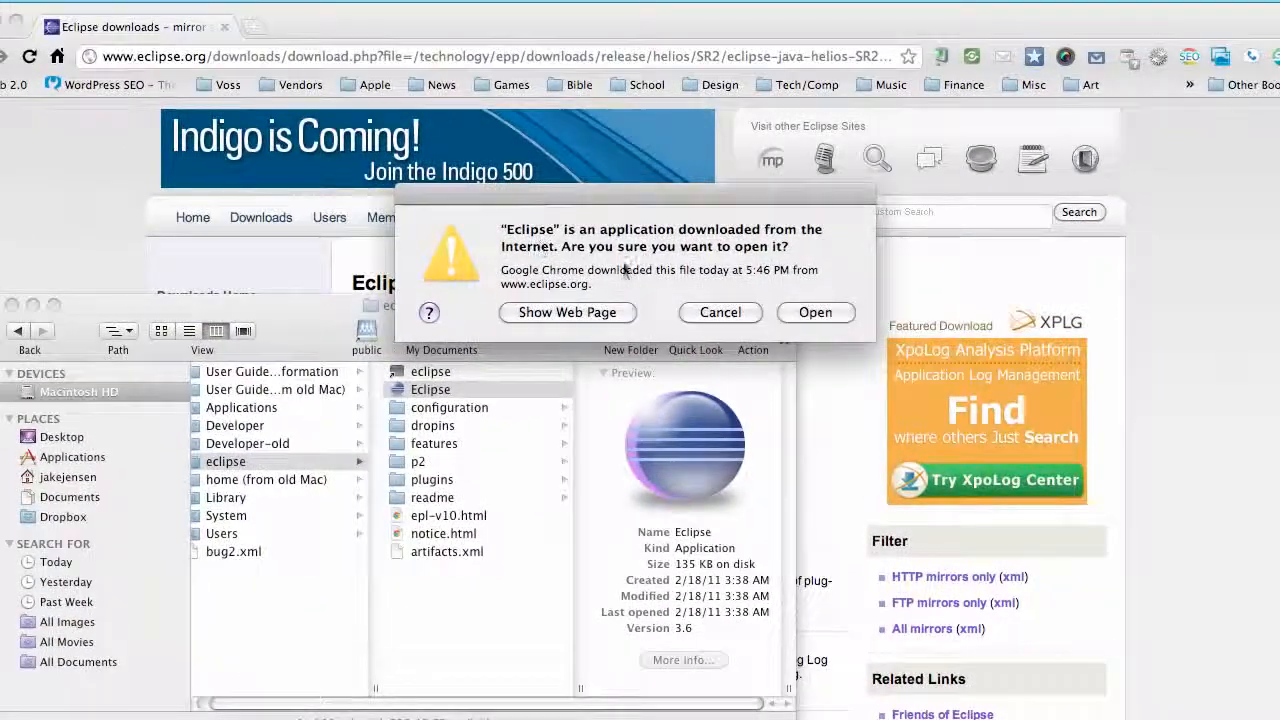
click(808, 313)
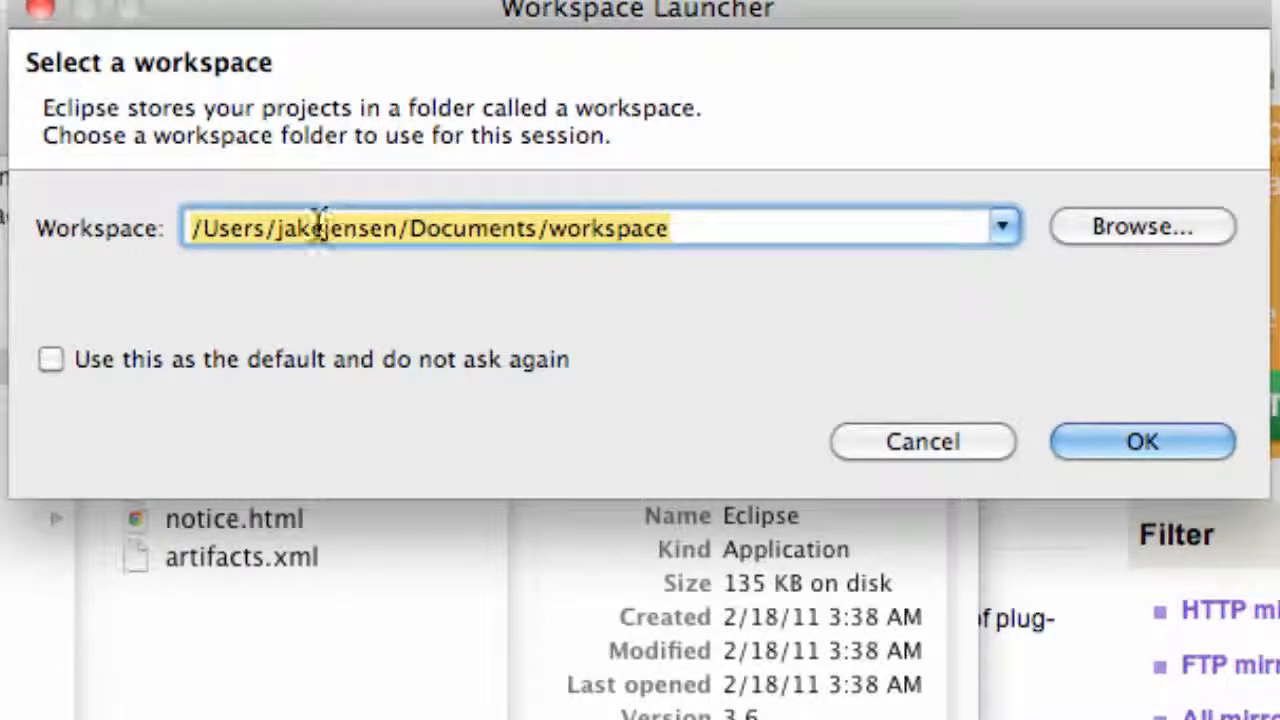
Create a folder named thenewboston in Documents and start Eclipse with it as the workspace
drag(1133, 226, 1067, 271)
click(1118, 231)
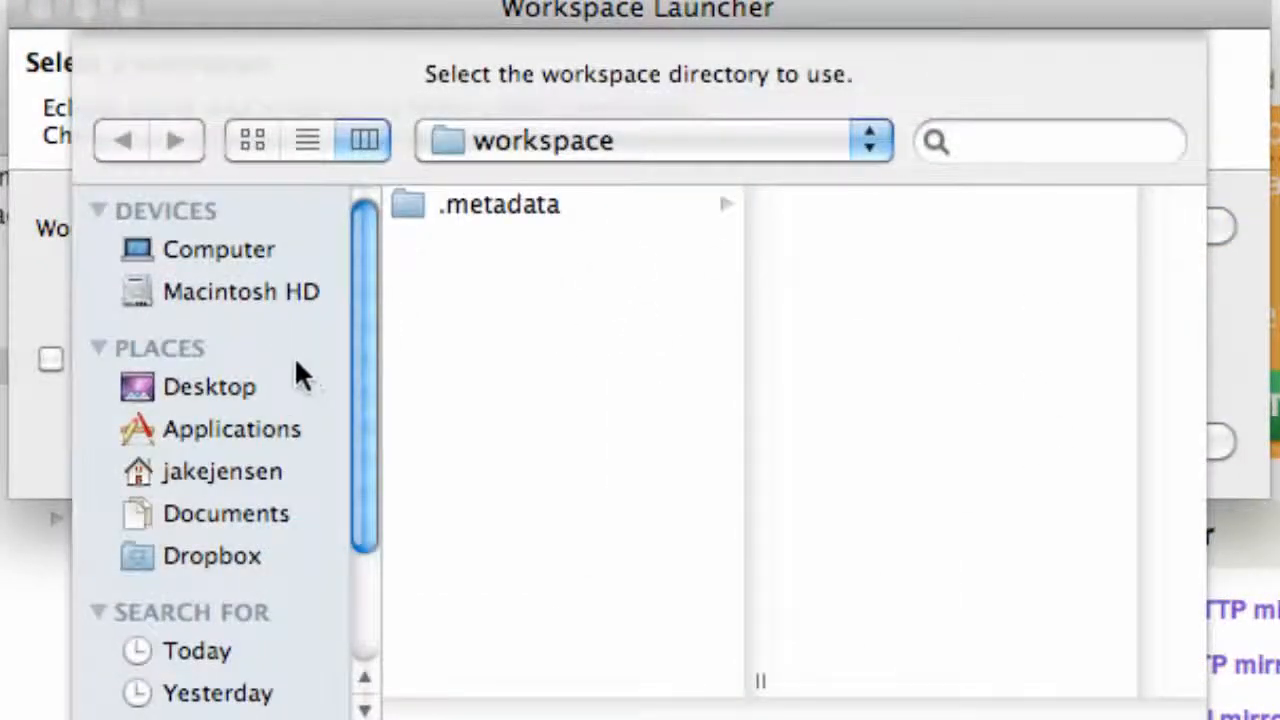
click(238, 515)
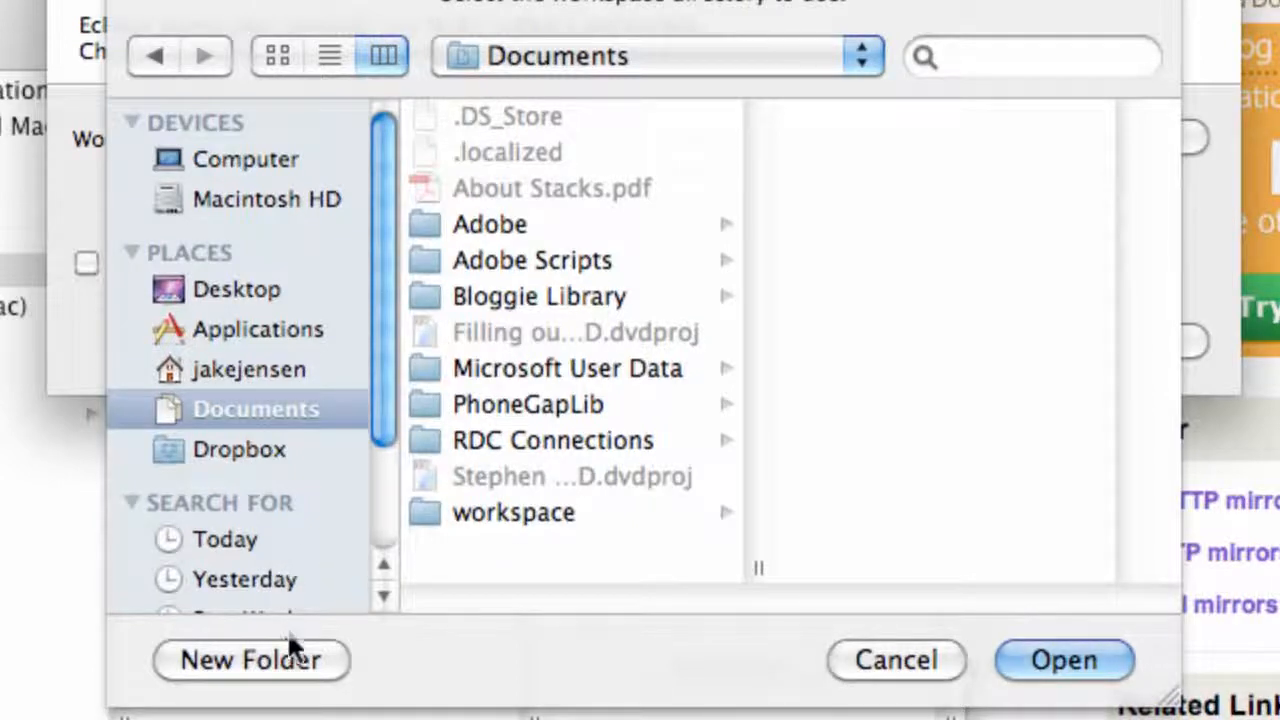
click(277, 660)
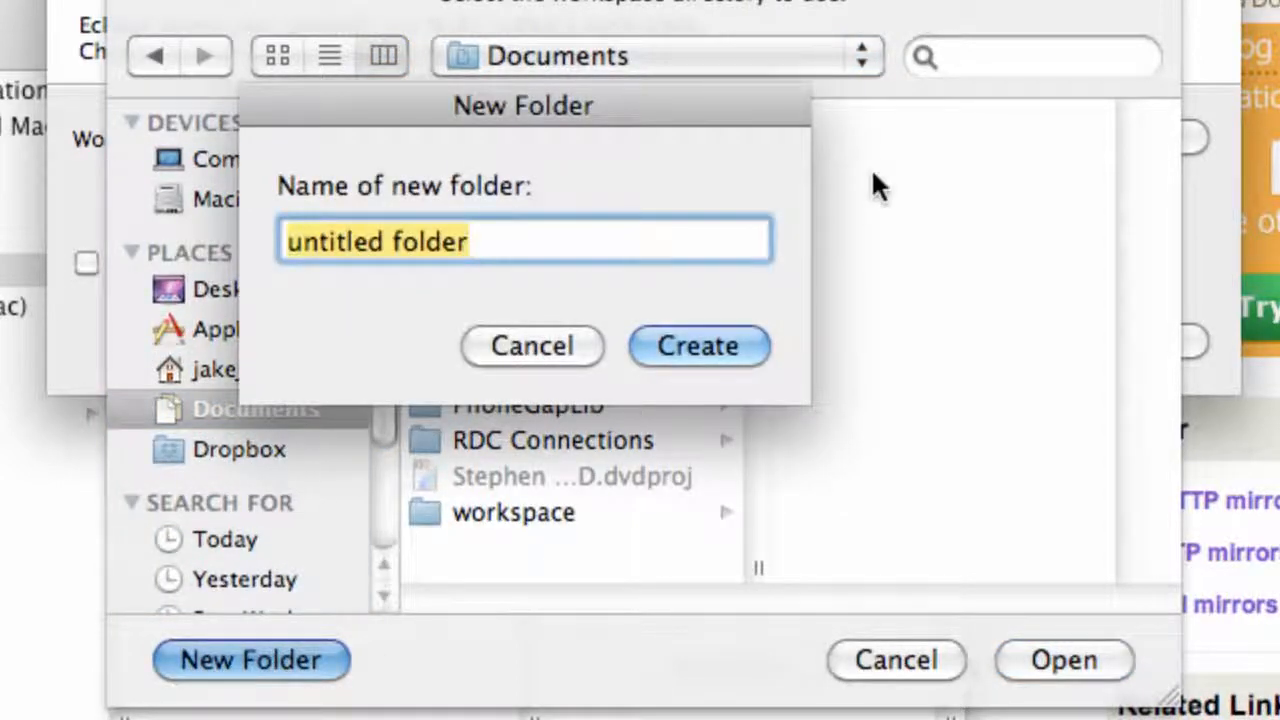
text(thenewboston)
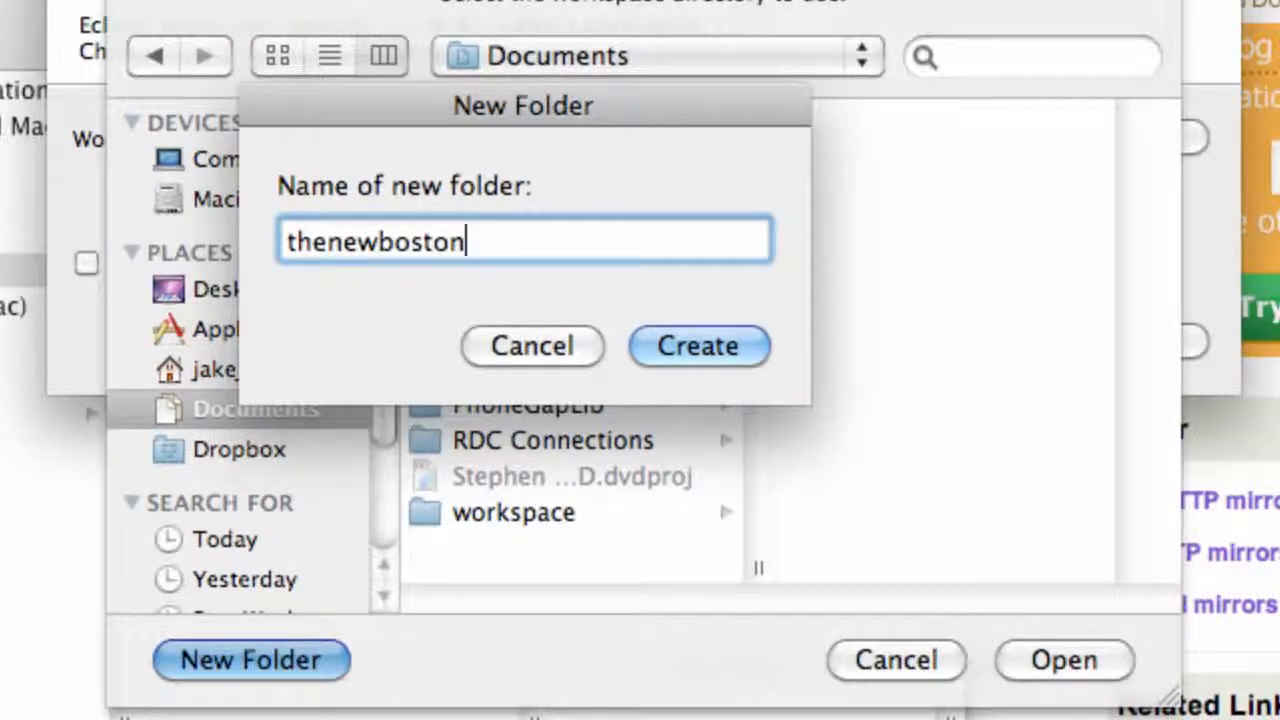
click(683, 350)
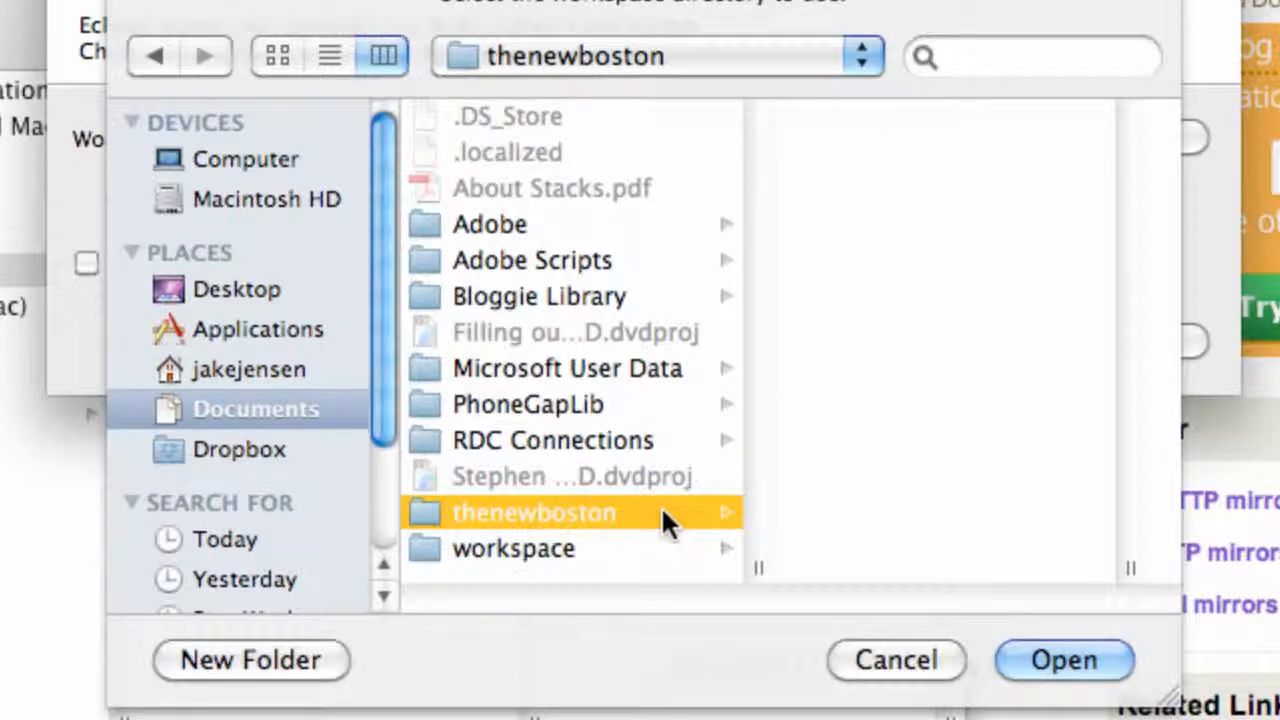
click(1023, 658)
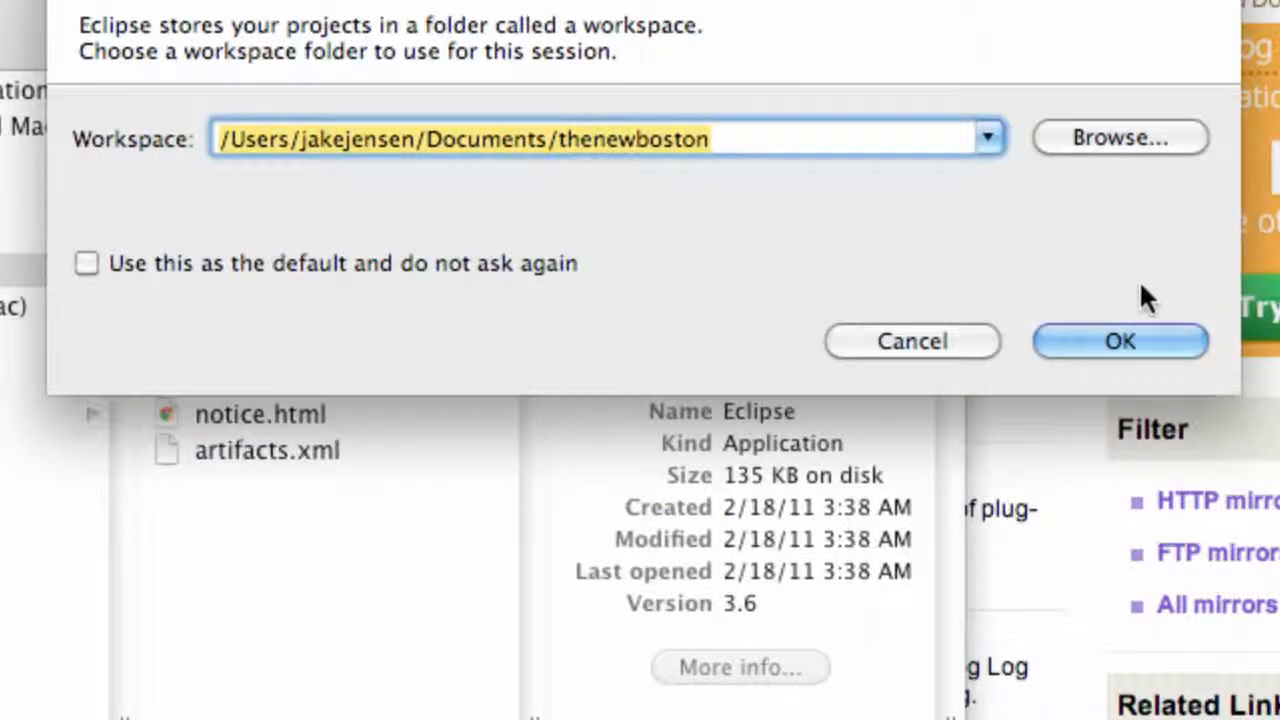
click(1117, 340)
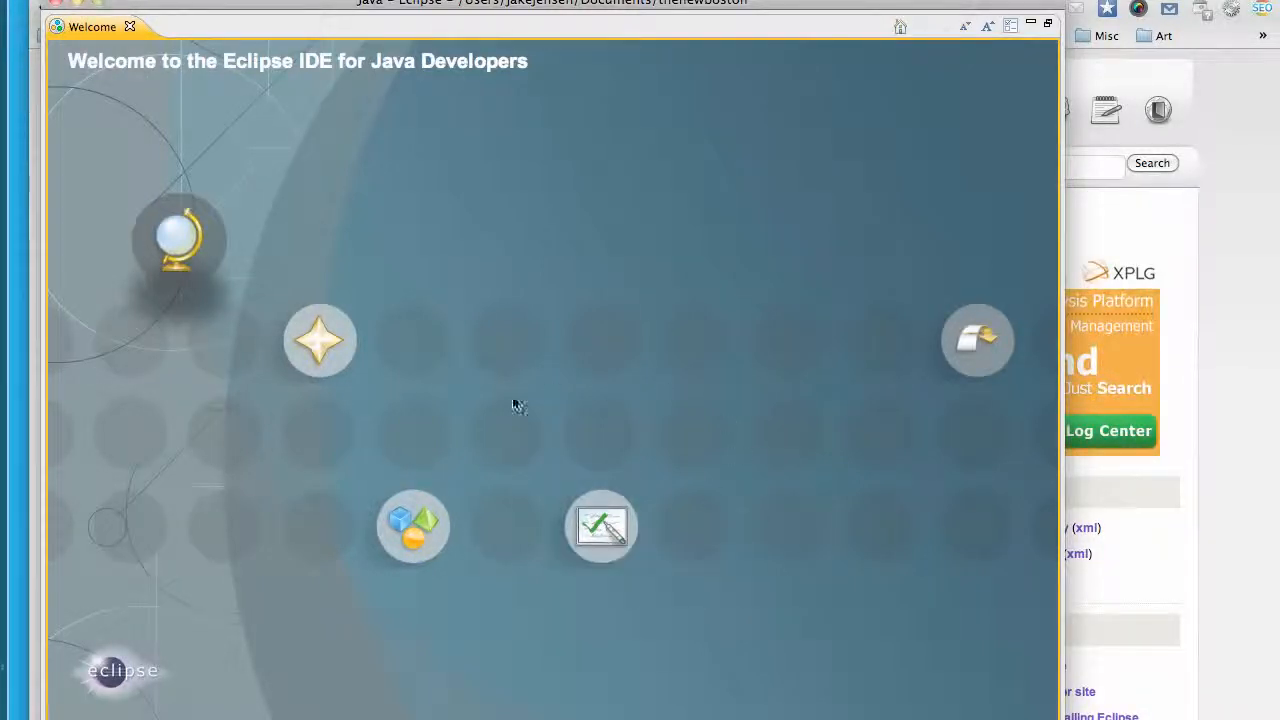
Close the Welcome page and reposition the Eclipse window so its title bar is fully visible
click(129, 27)
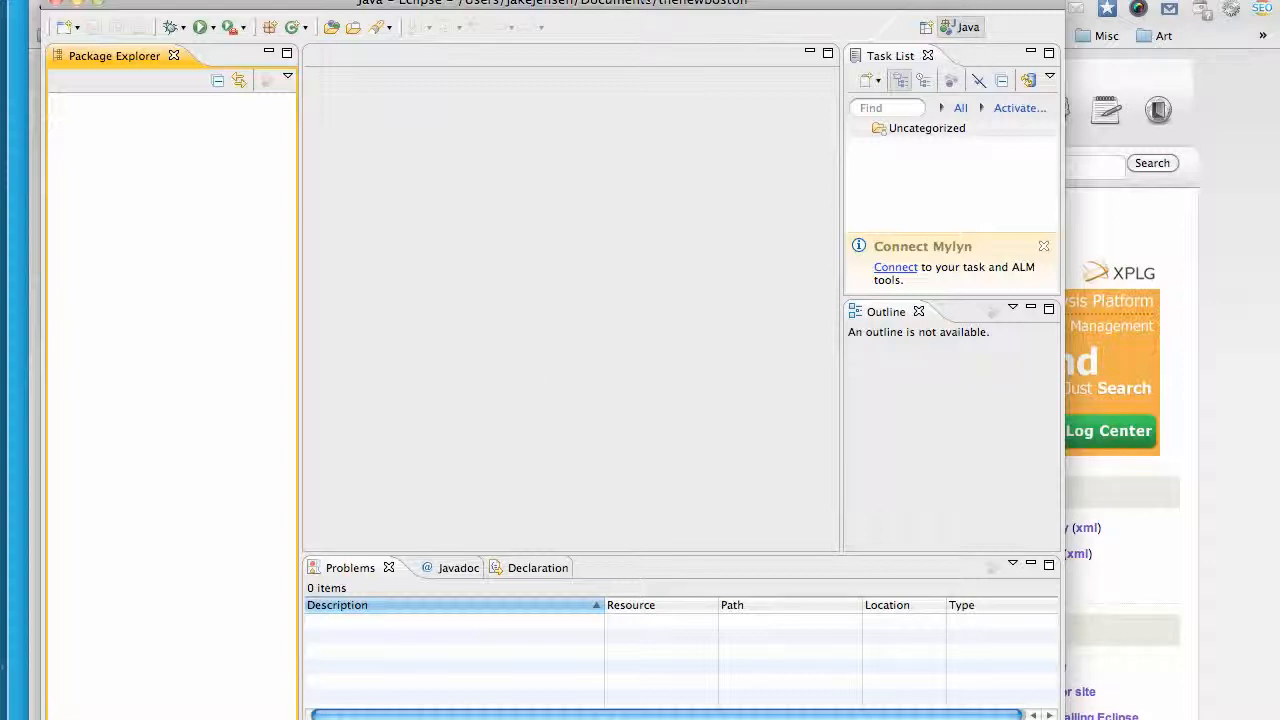
drag(646, 6, 606, 8)
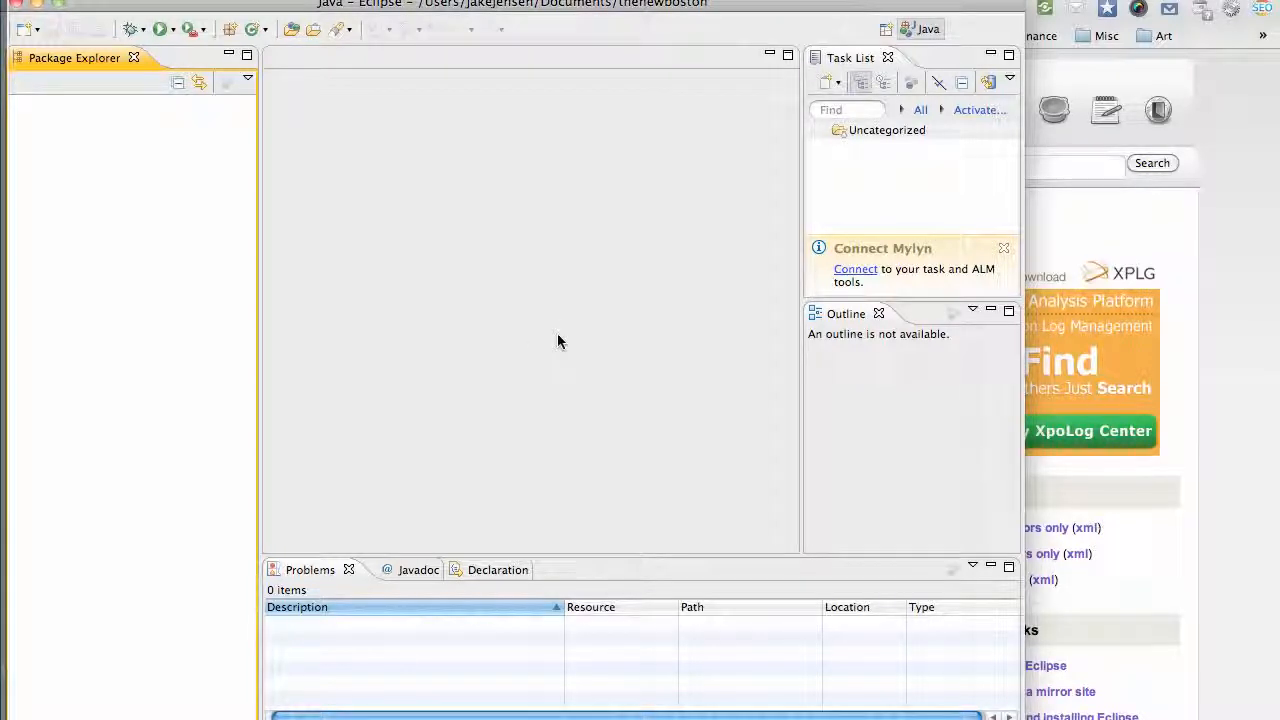
drag(505, 5, 514, 33)
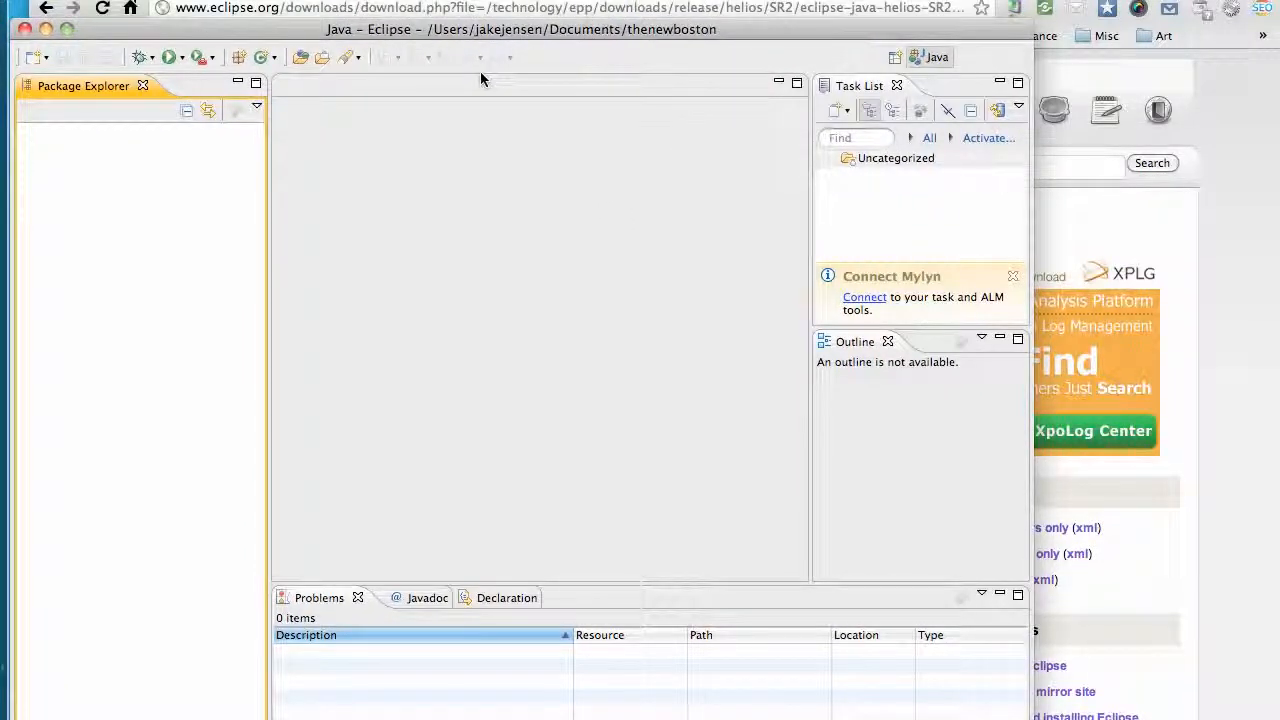
Switch to Chrome, search for "android adt" in a new tab and open the ADT Plugin for Eclipse result
click(348, 0)
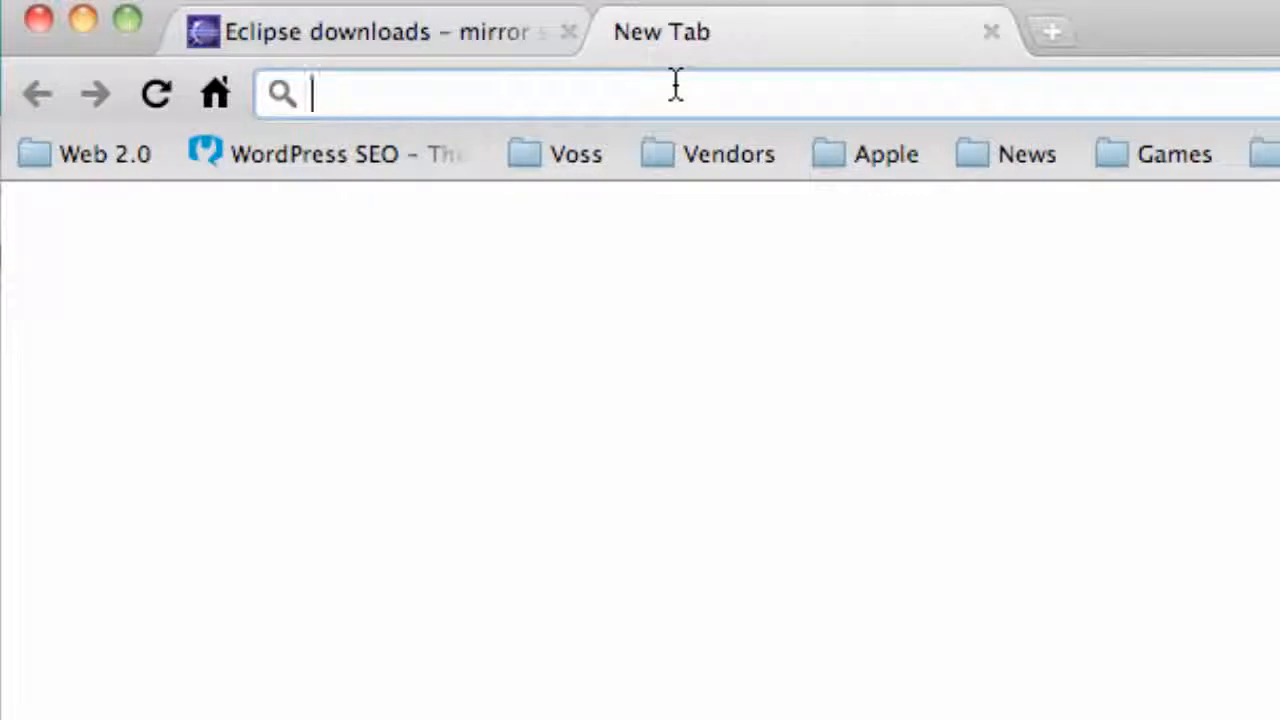
text(android adt)
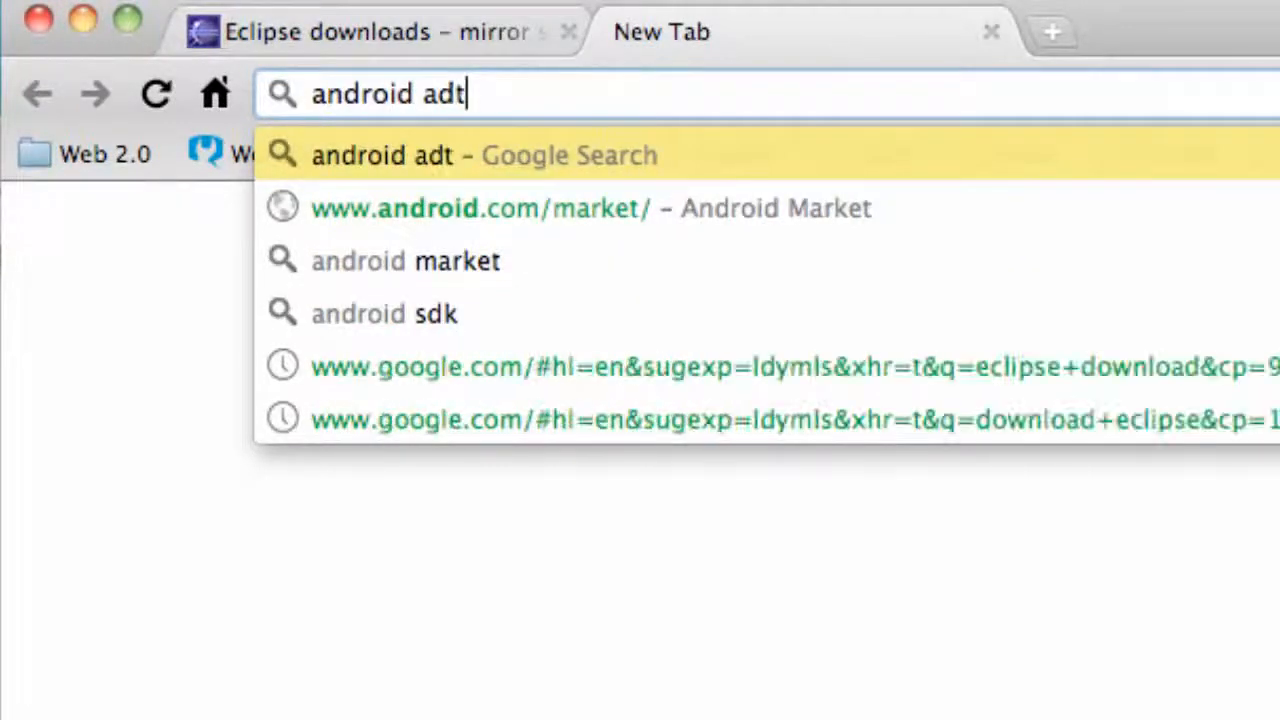
key(Return)
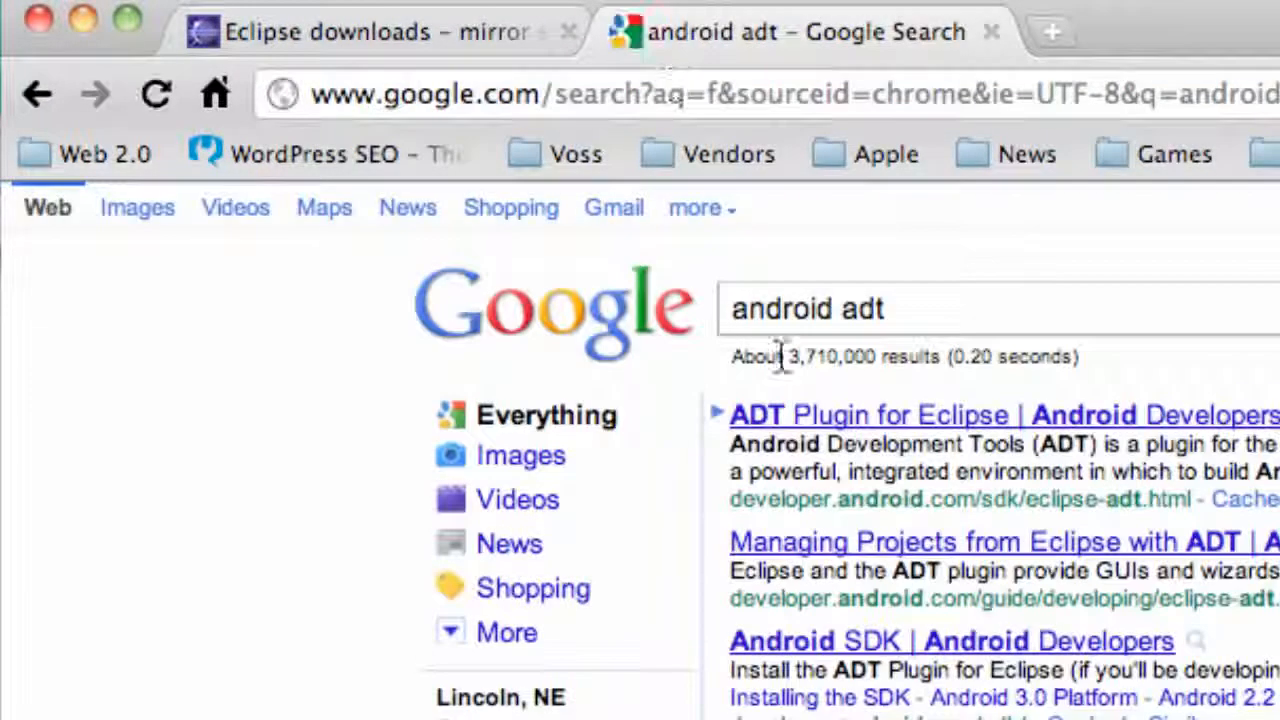
drag(749, 497, 950, 507)
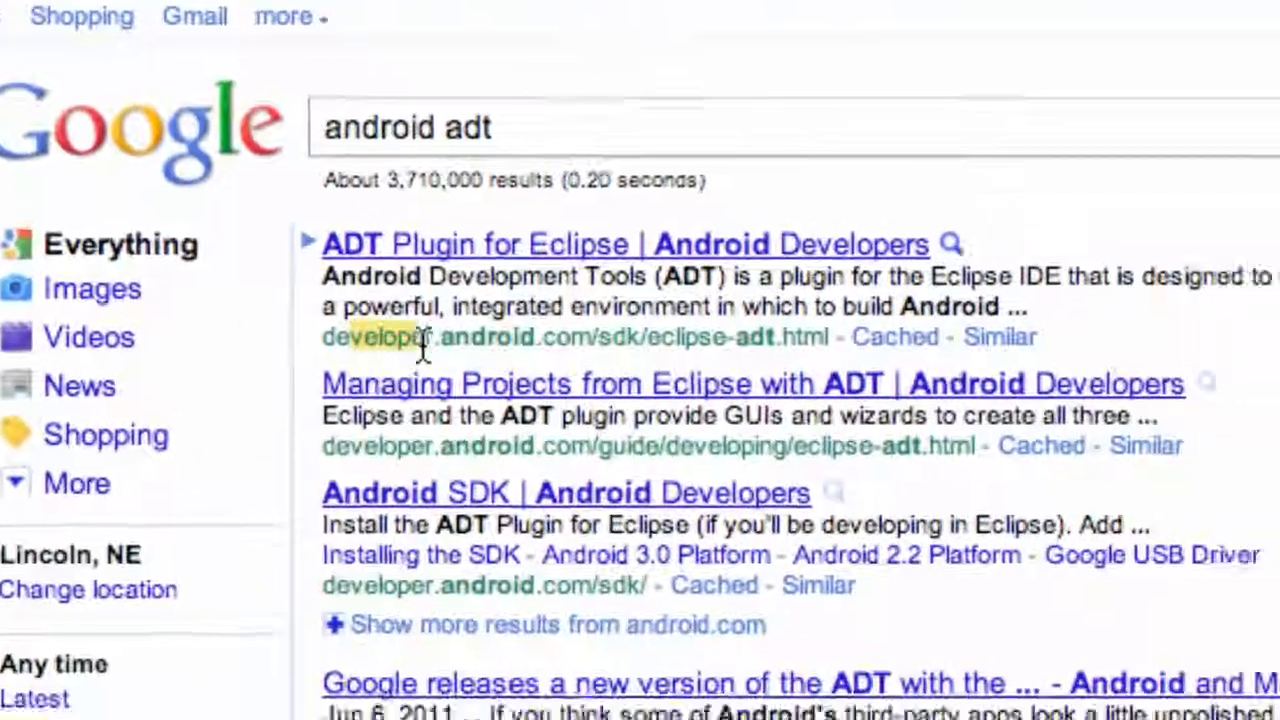
drag(342, 255, 354, 240)
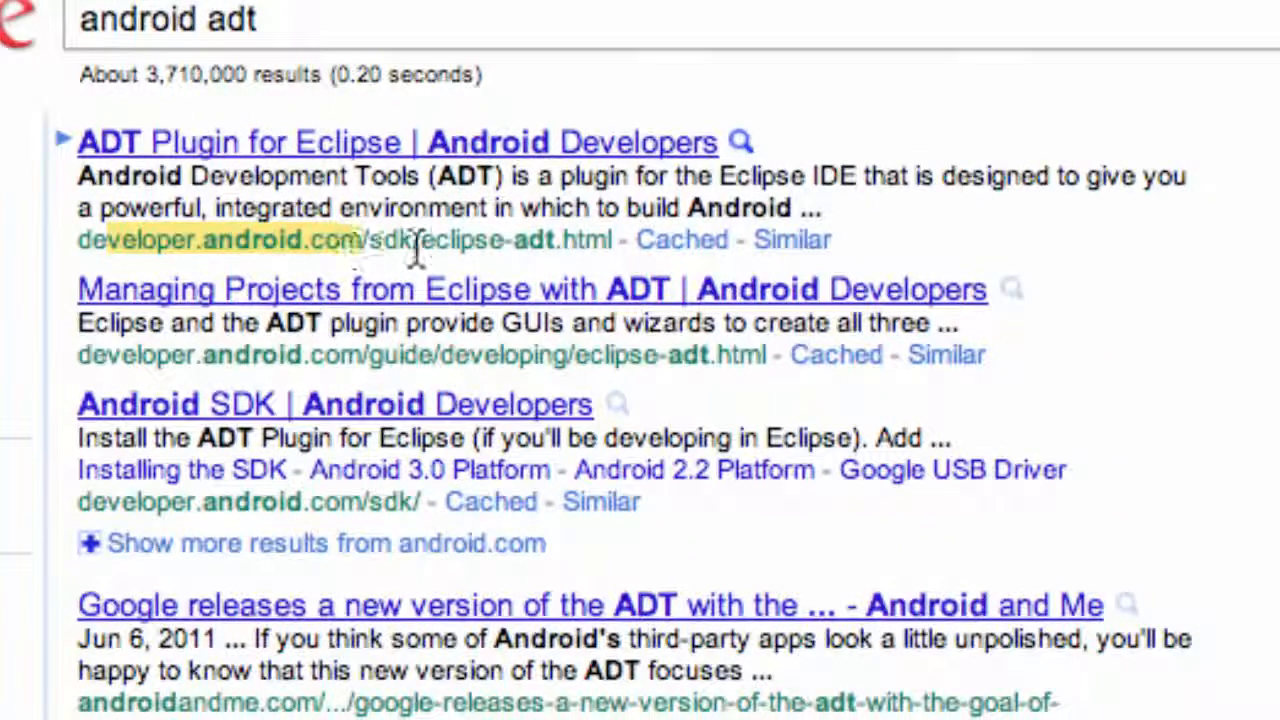
click(365, 150)
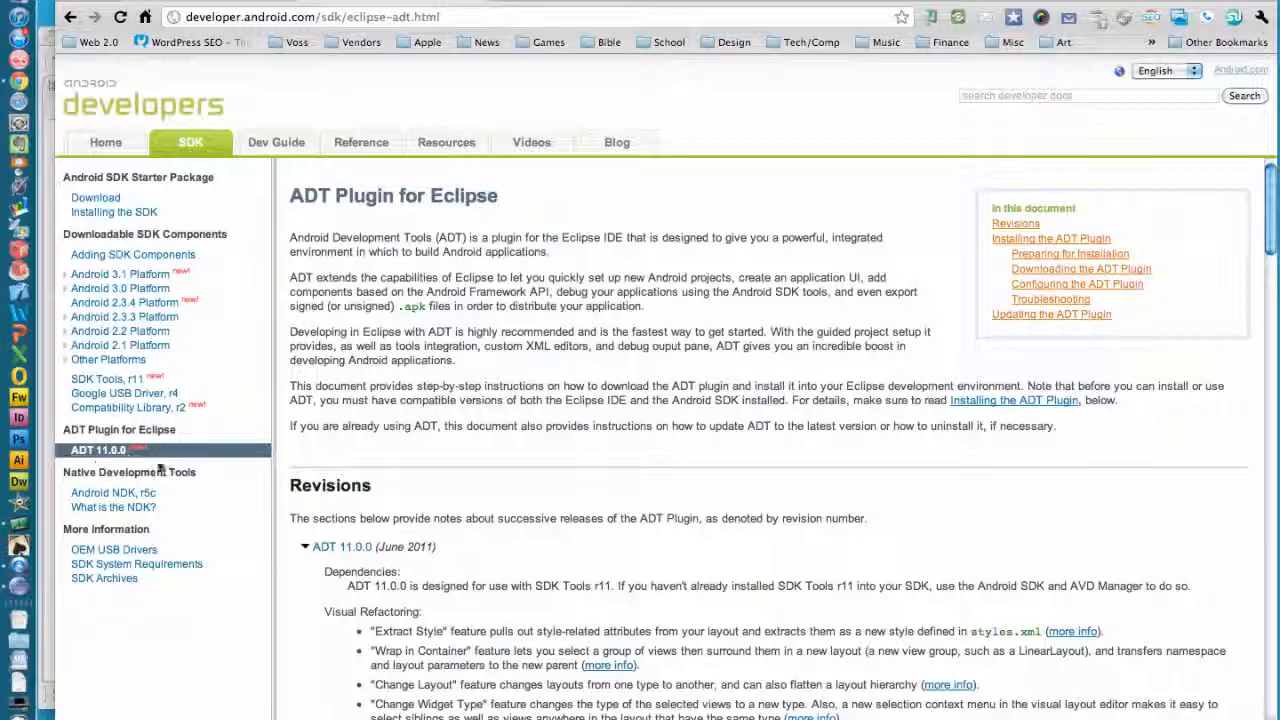
scroll(530, 350, down, 5)
scroll(530, 347, down, 20)
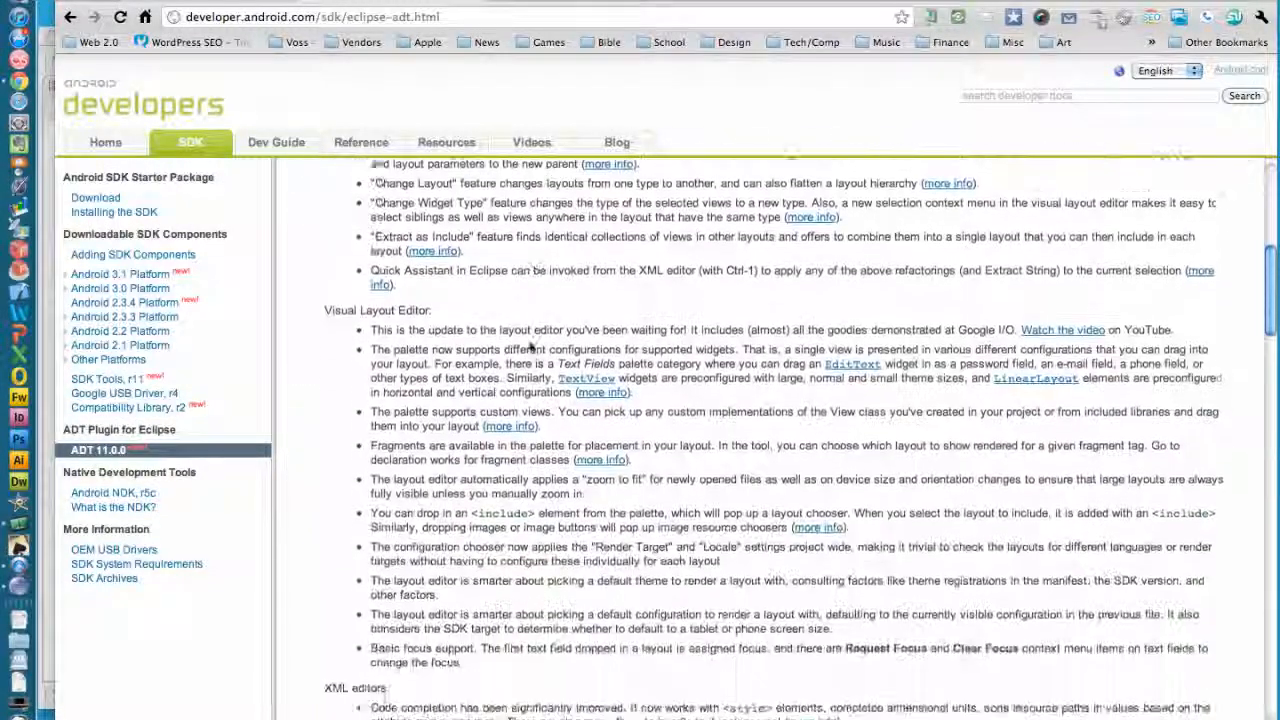
scroll(530, 343, down, 8)
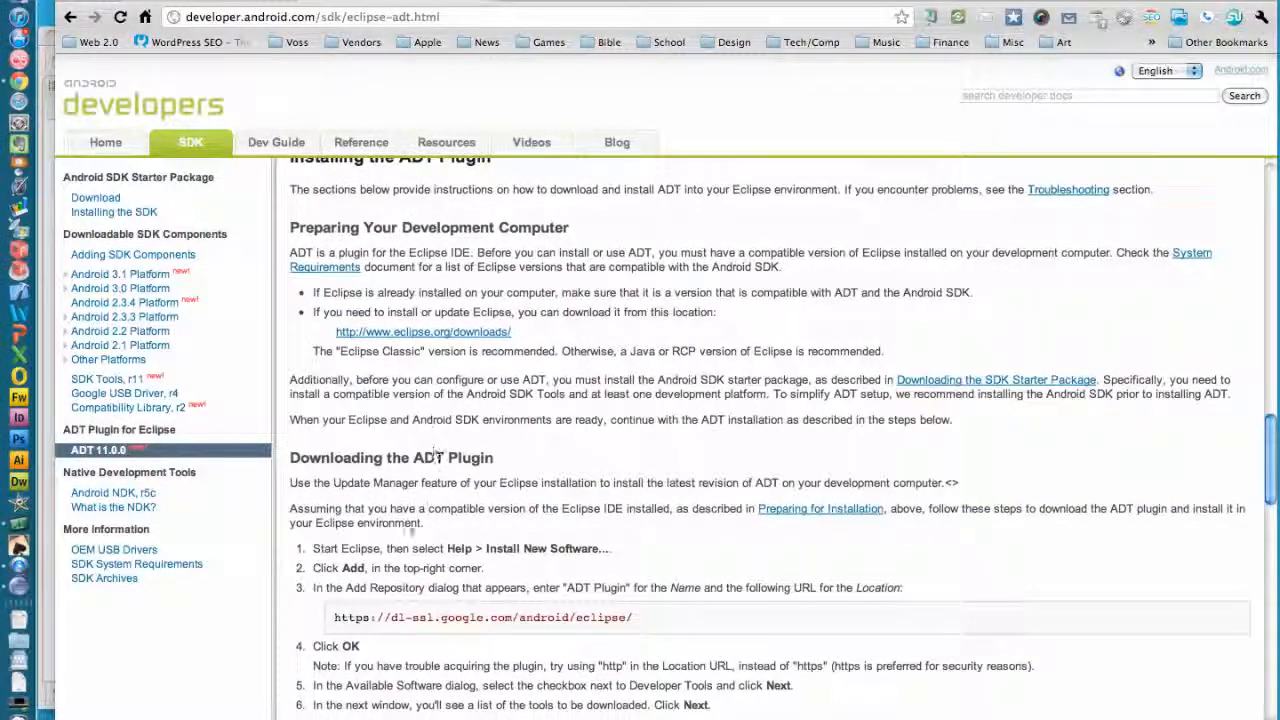
scroll(437, 455, down, 1)
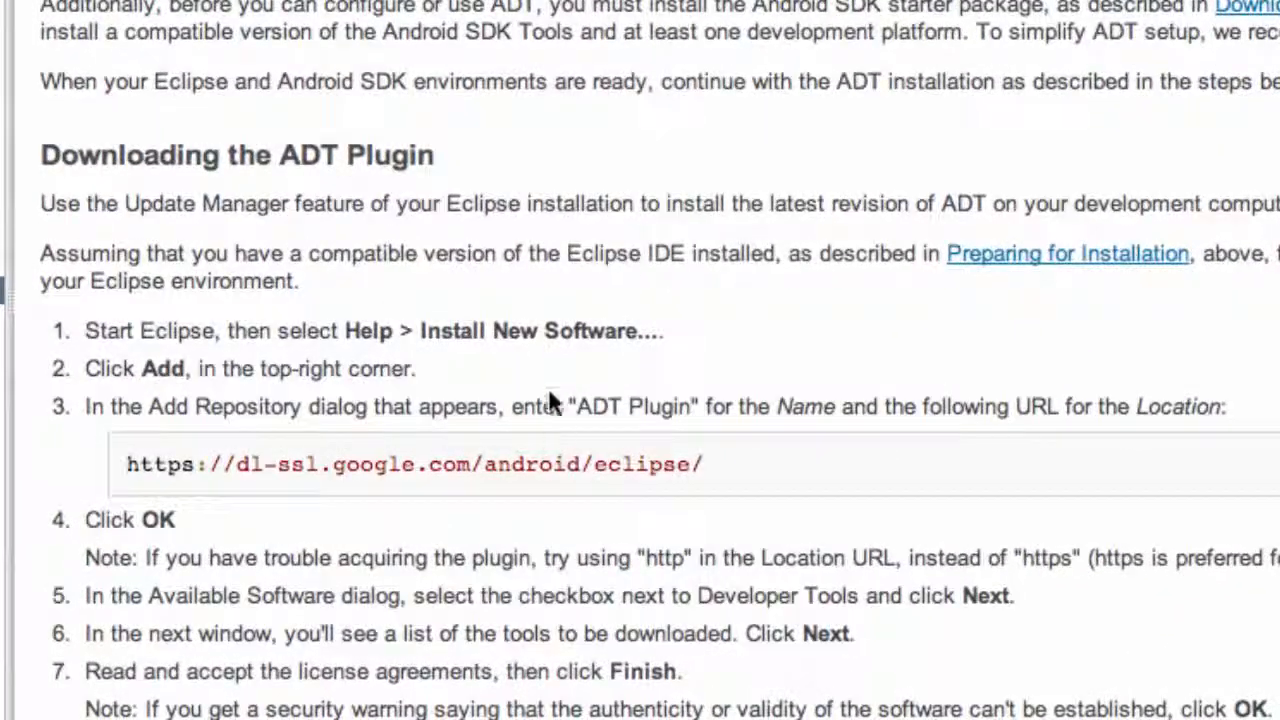
drag(710, 464, 120, 465)
key(super+c)
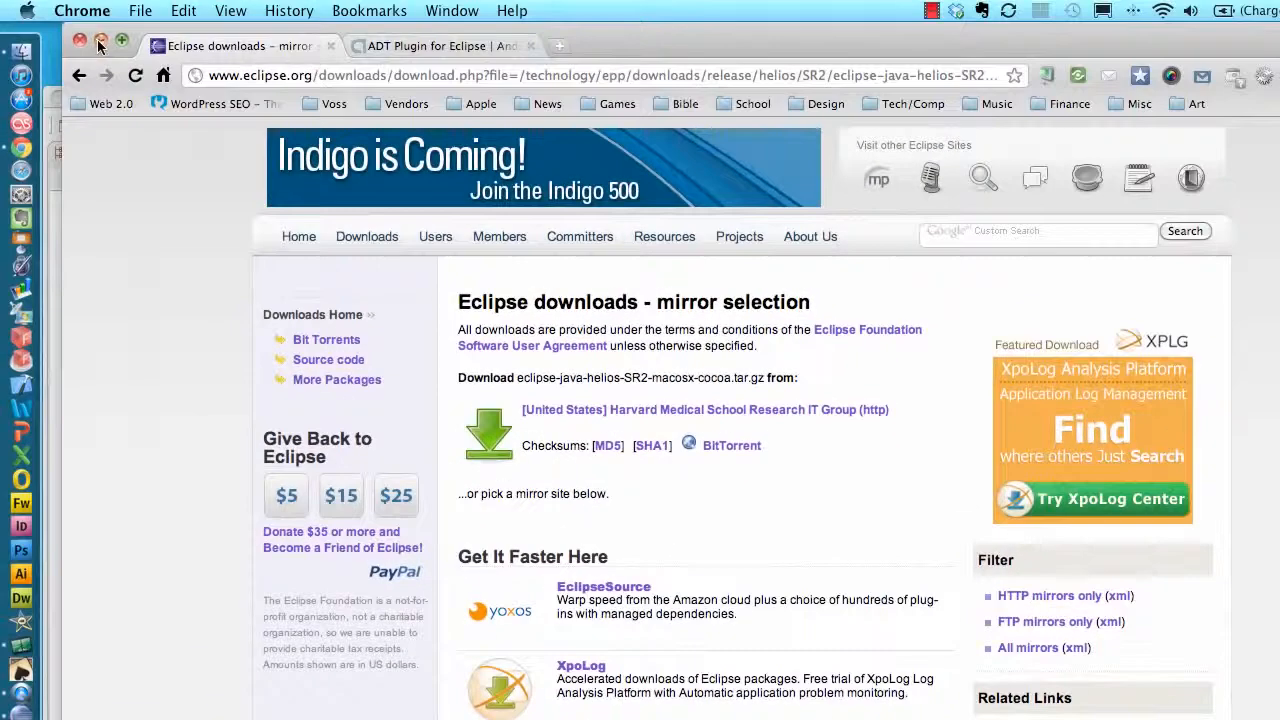
Minimize the browser to return to Eclipse, reposition its window, and open the Install New Software dialog
click(100, 43)
drag(612, 100, 680, 55)
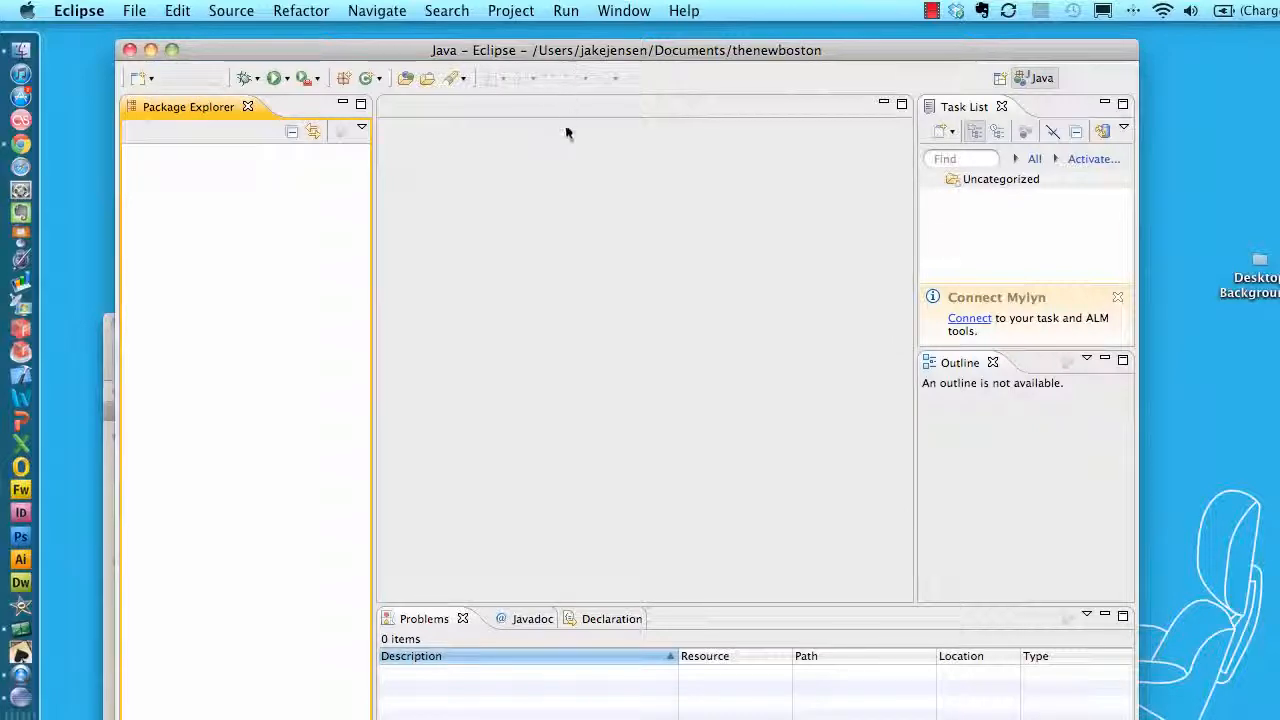
click(645, 9)
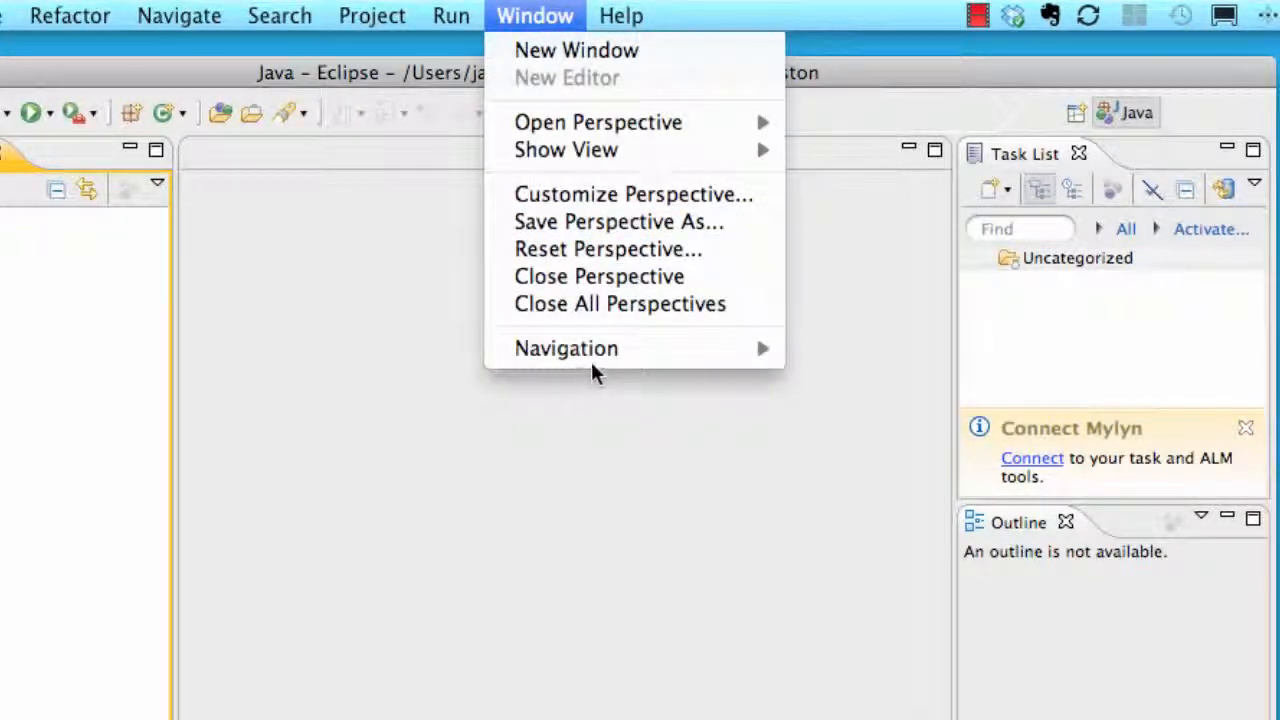
mouse_move(610, 22)
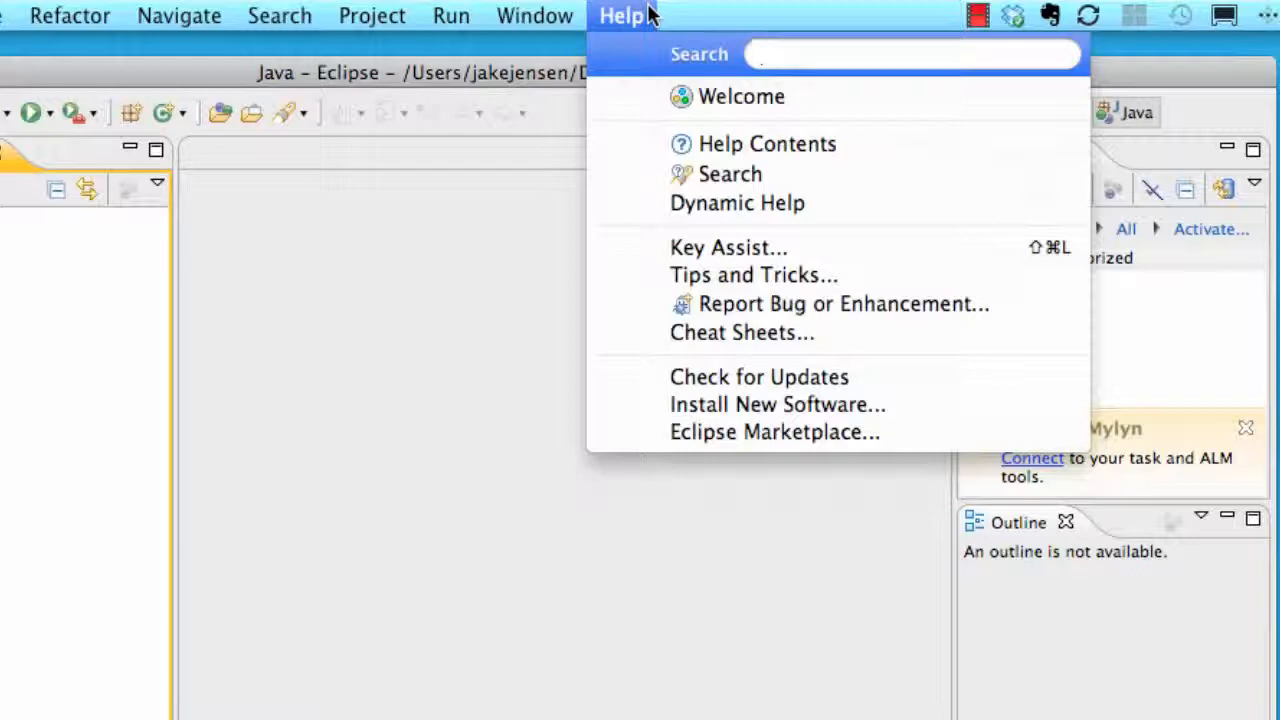
click(734, 404)
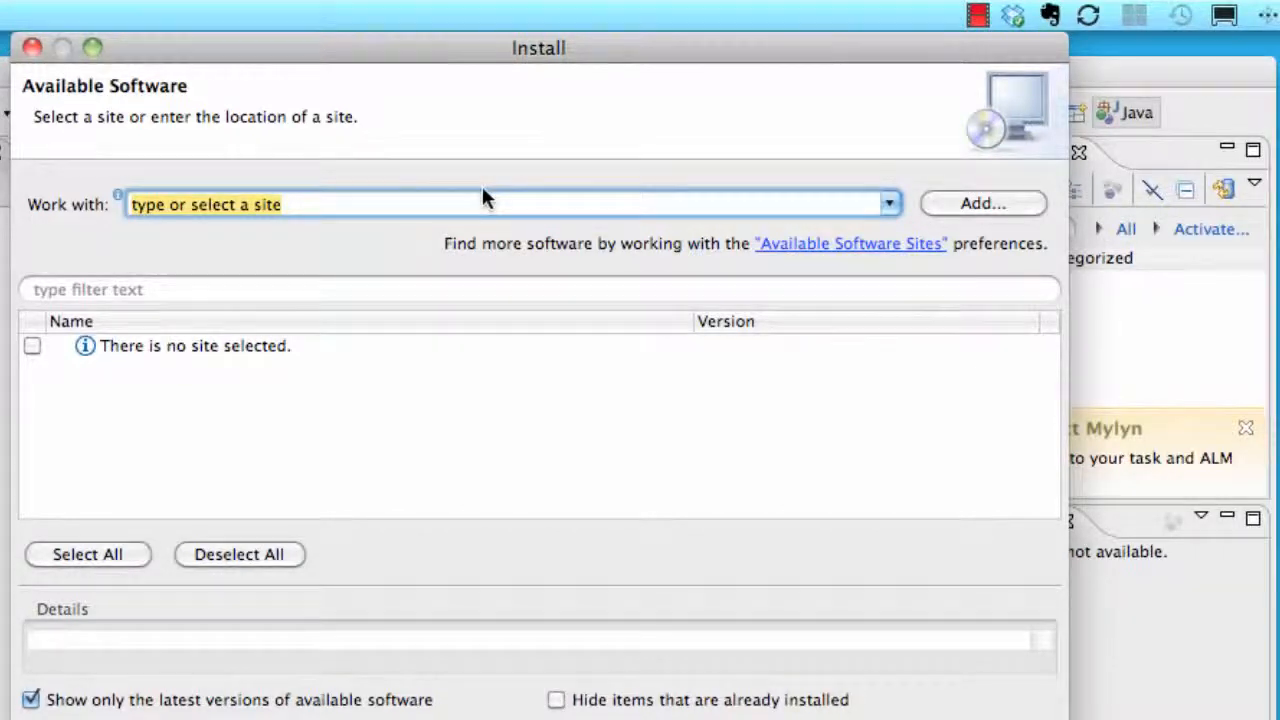
key(super+v)
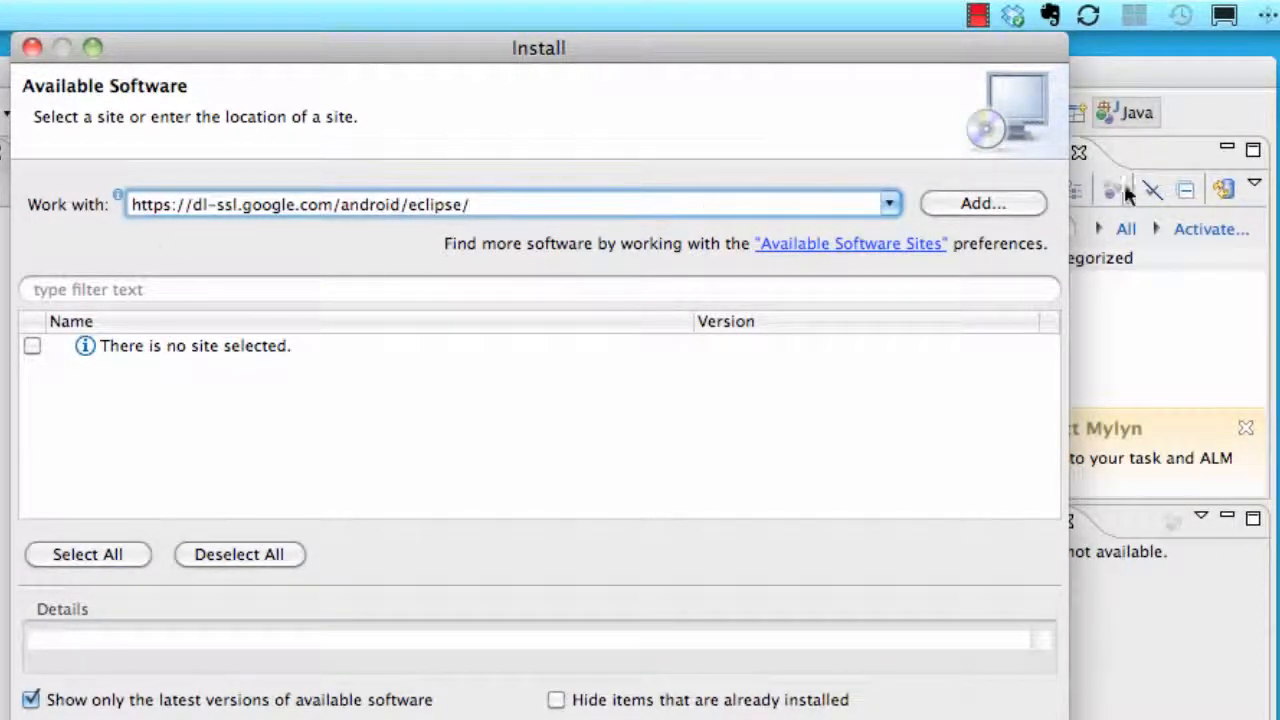
click(991, 203)
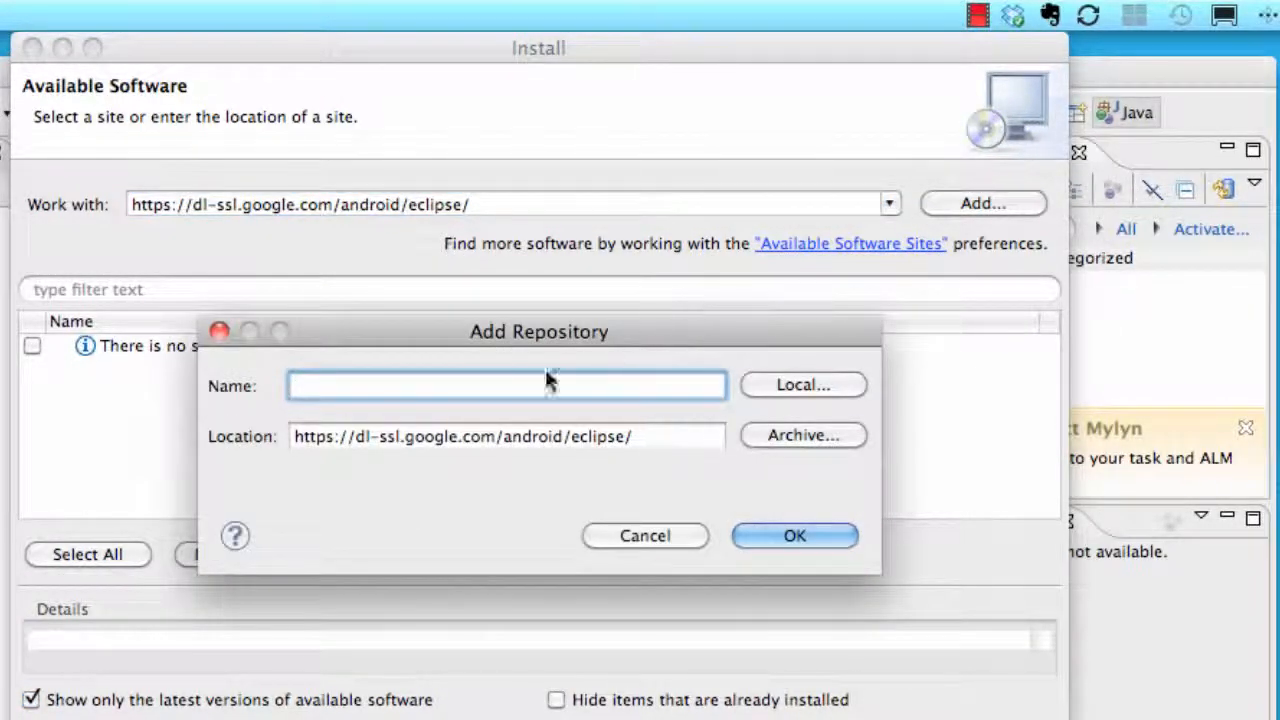
text(android adt)
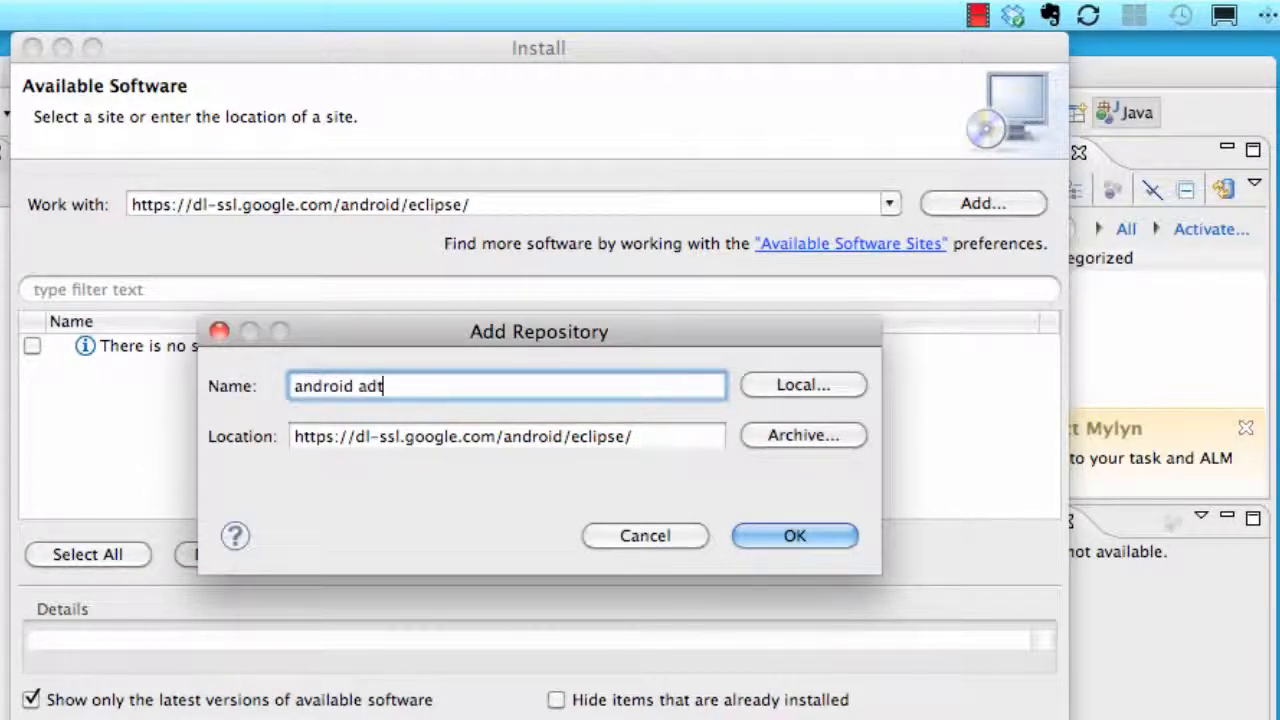
click(513, 437)
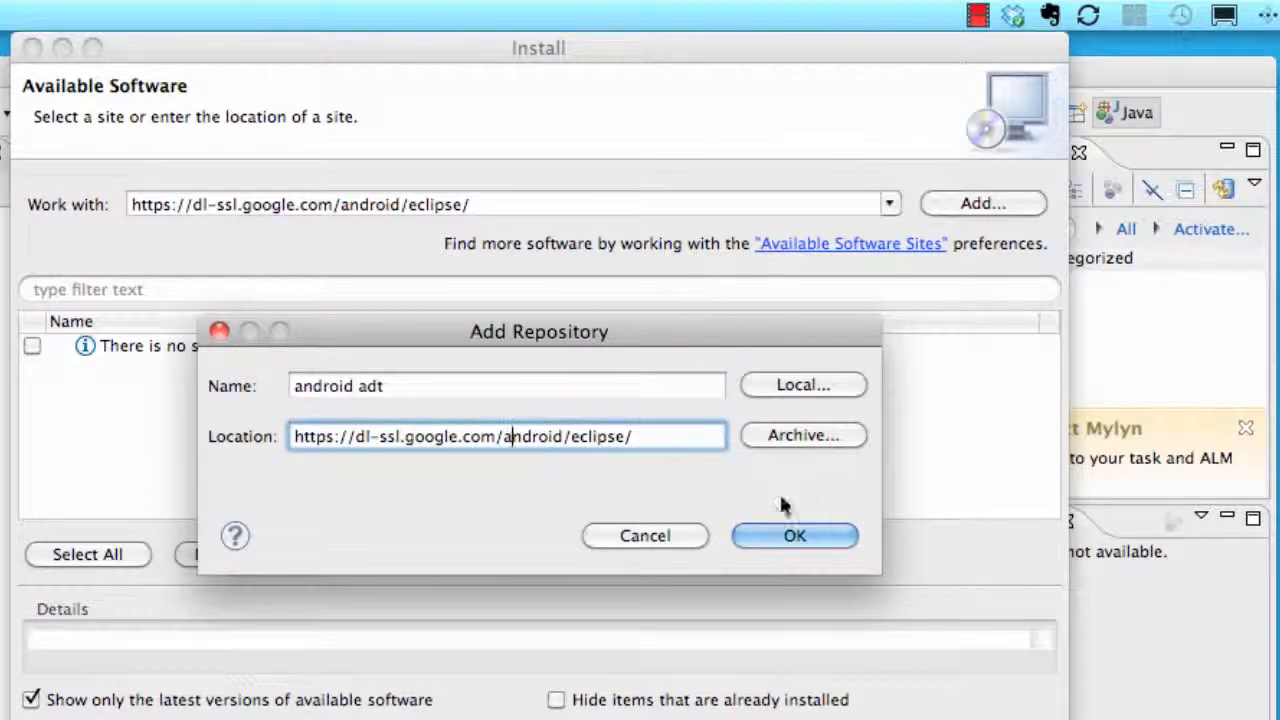
click(791, 537)
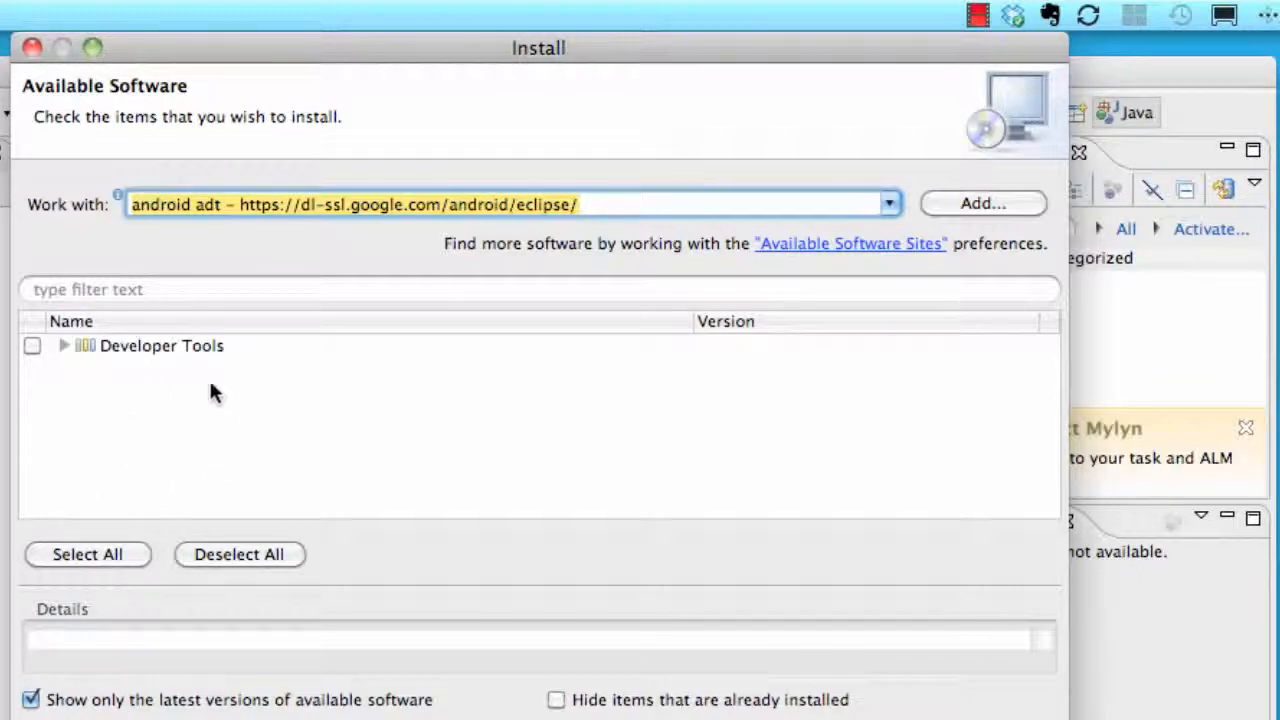
Select Developer Tools for installation, review the listed Android items and proceed to the license agreements
click(33, 345)
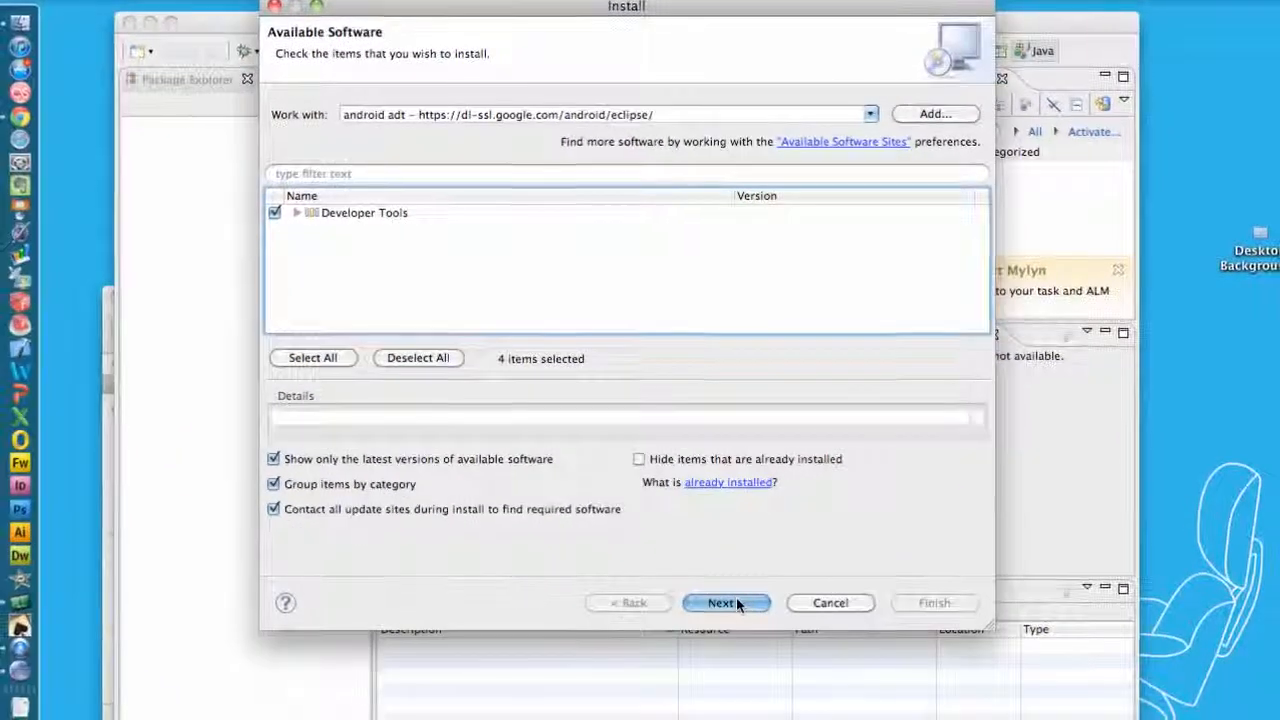
click(737, 601)
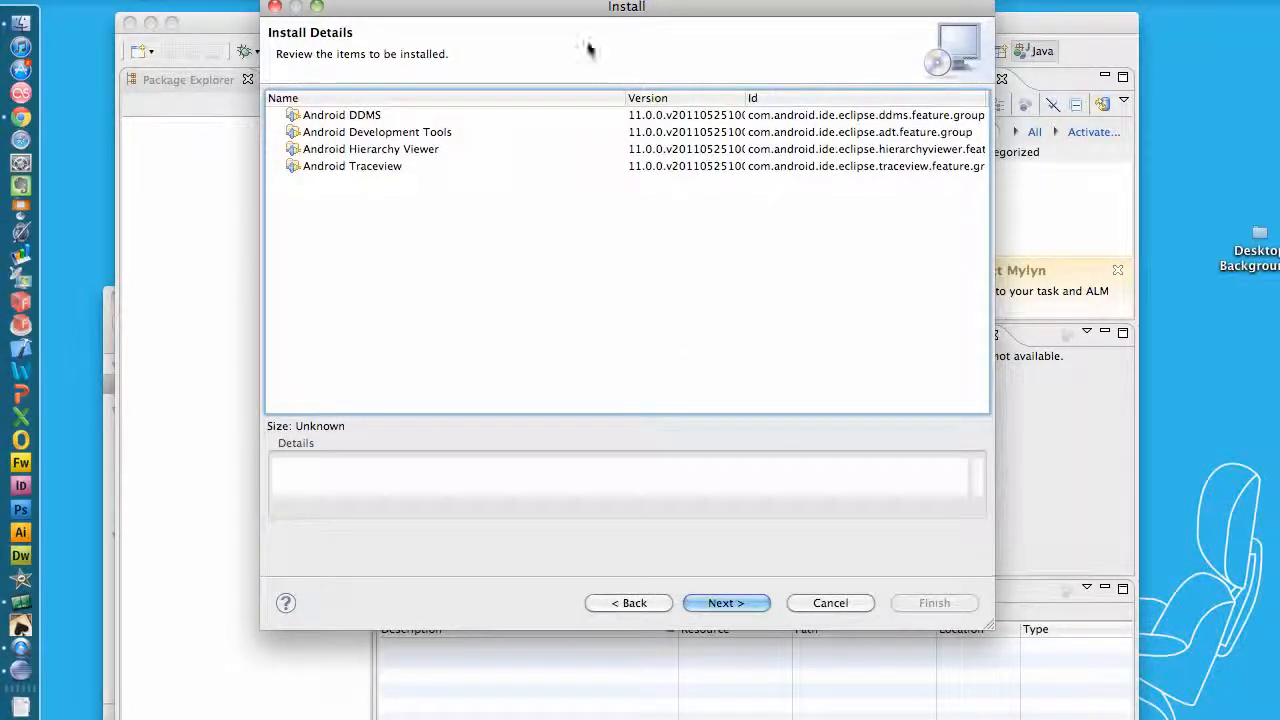
click(356, 116)
click(351, 133)
click(350, 150)
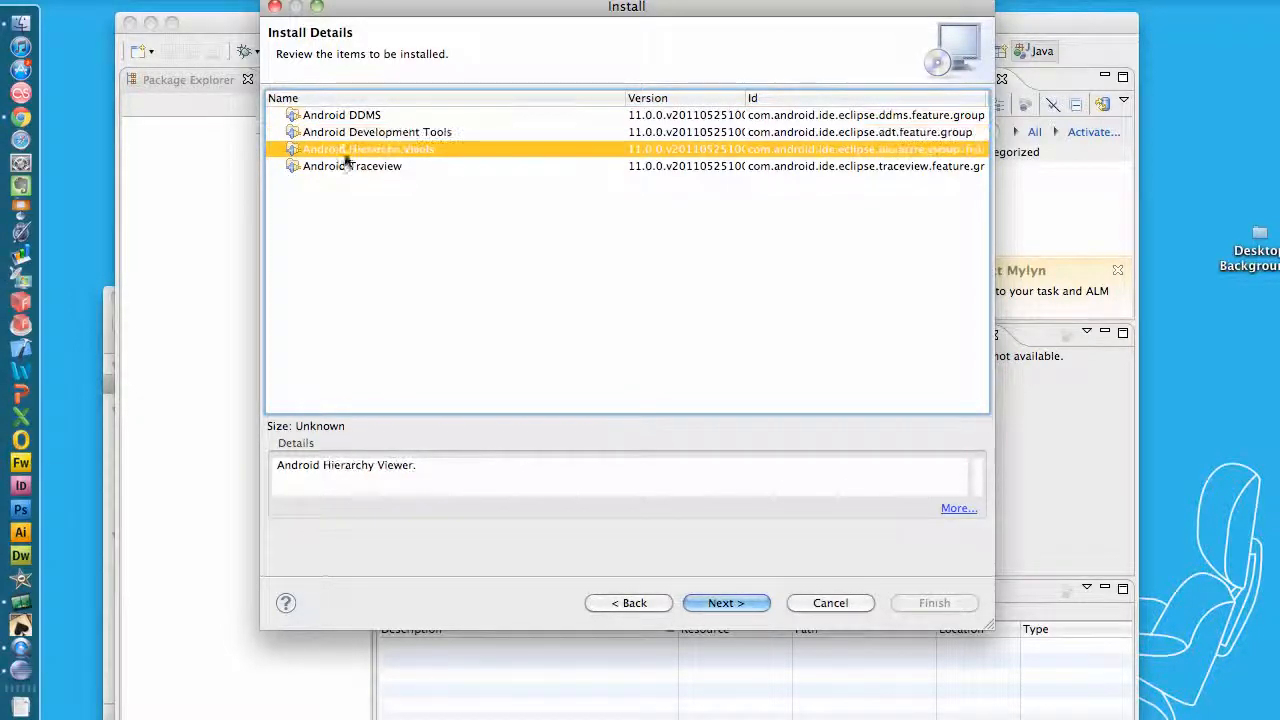
click(729, 606)
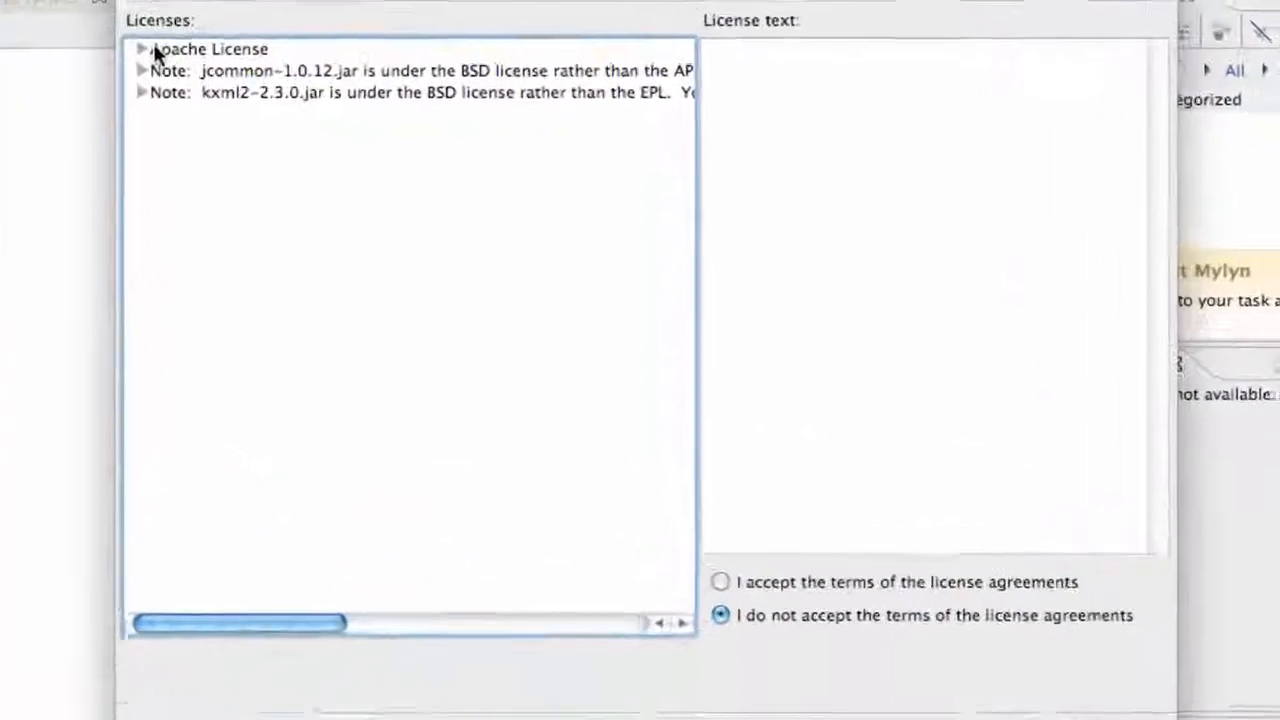
Review the Apache, jcommon and kxml2 licenses, accept the terms of the license agreements and start the installation
click(194, 28)
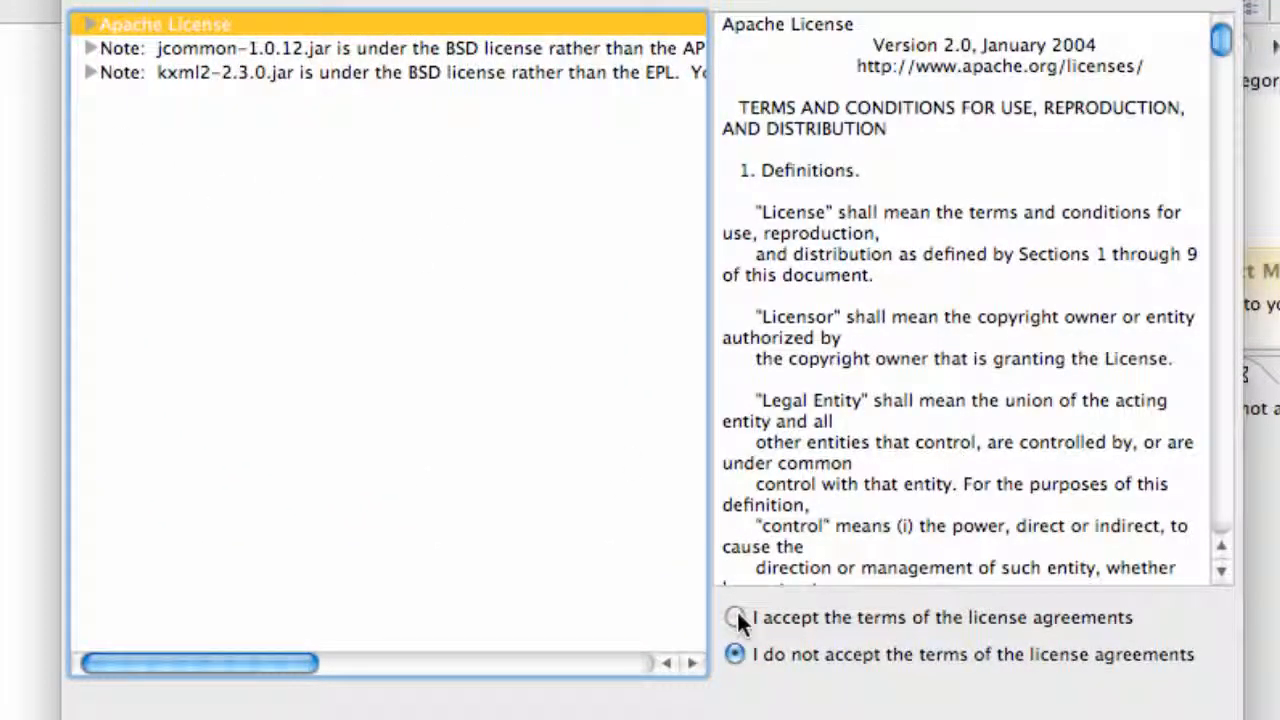
click(736, 616)
click(196, 48)
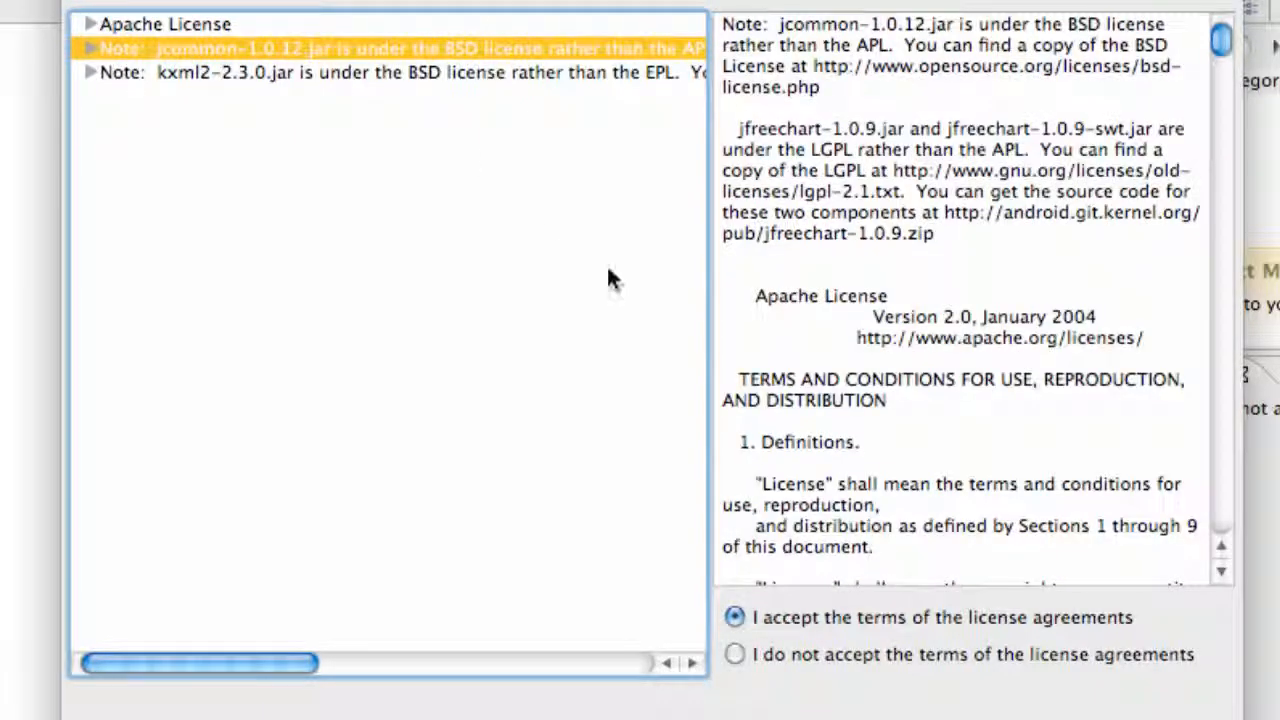
click(446, 76)
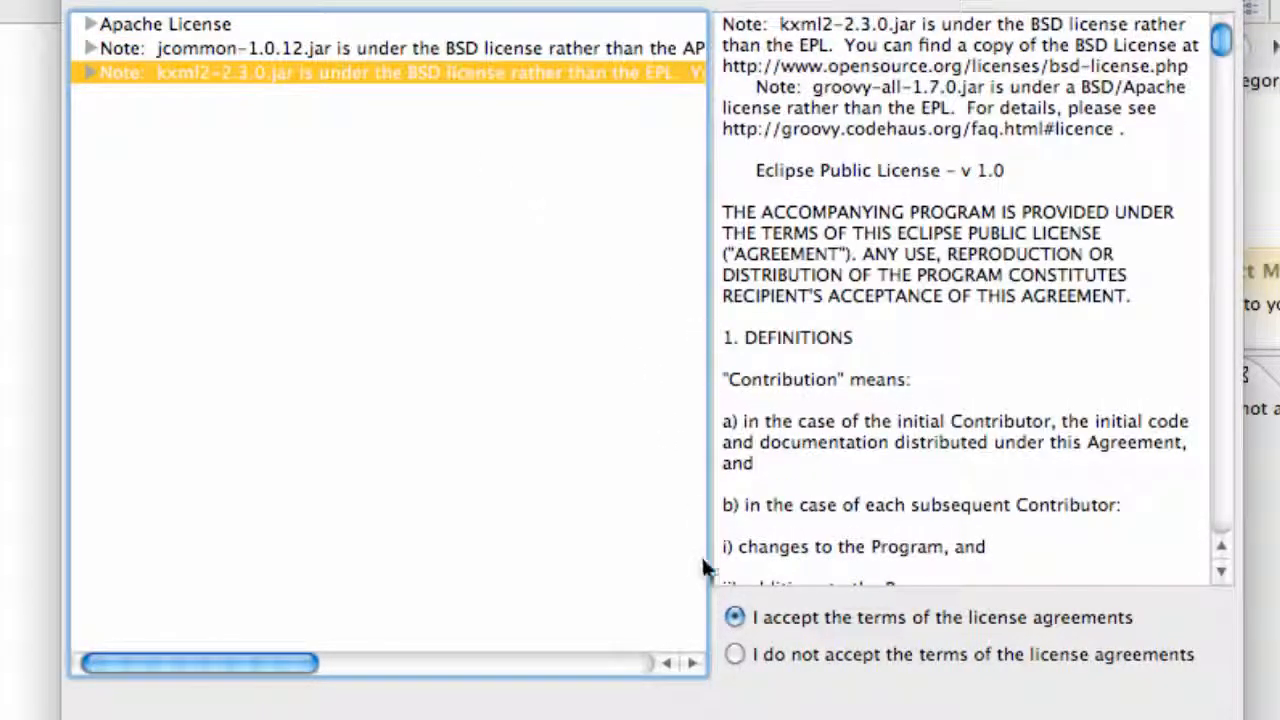
scroll(940, 275, down, 10)
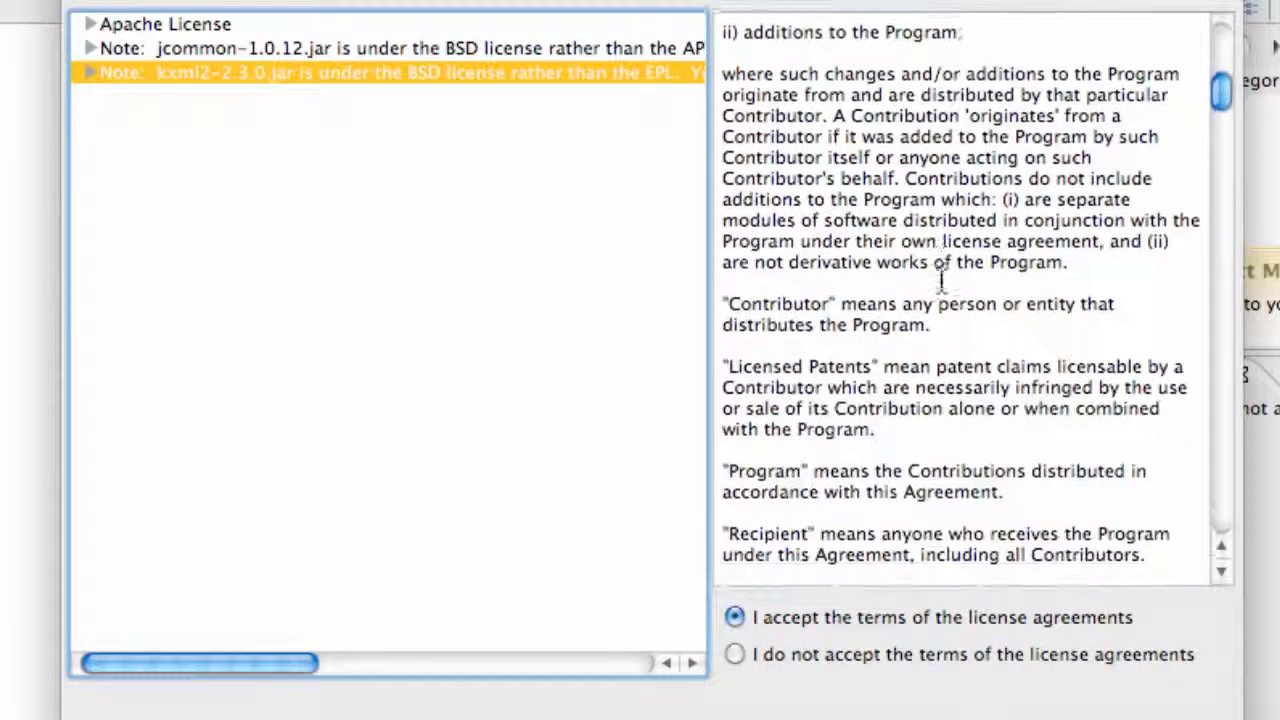
scroll(940, 278, up, 7)
scroll(942, 279, up, 5)
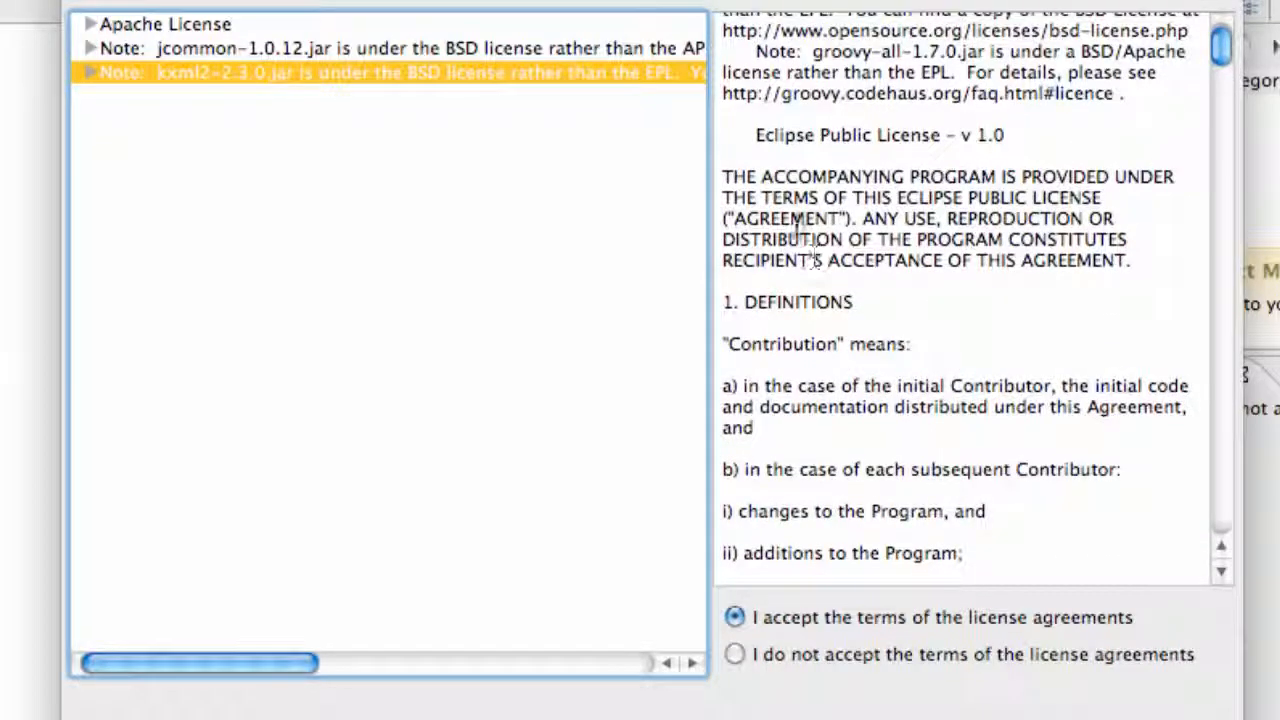
scroll(797, 224, up, 2)
scroll(797, 224, up, 1)
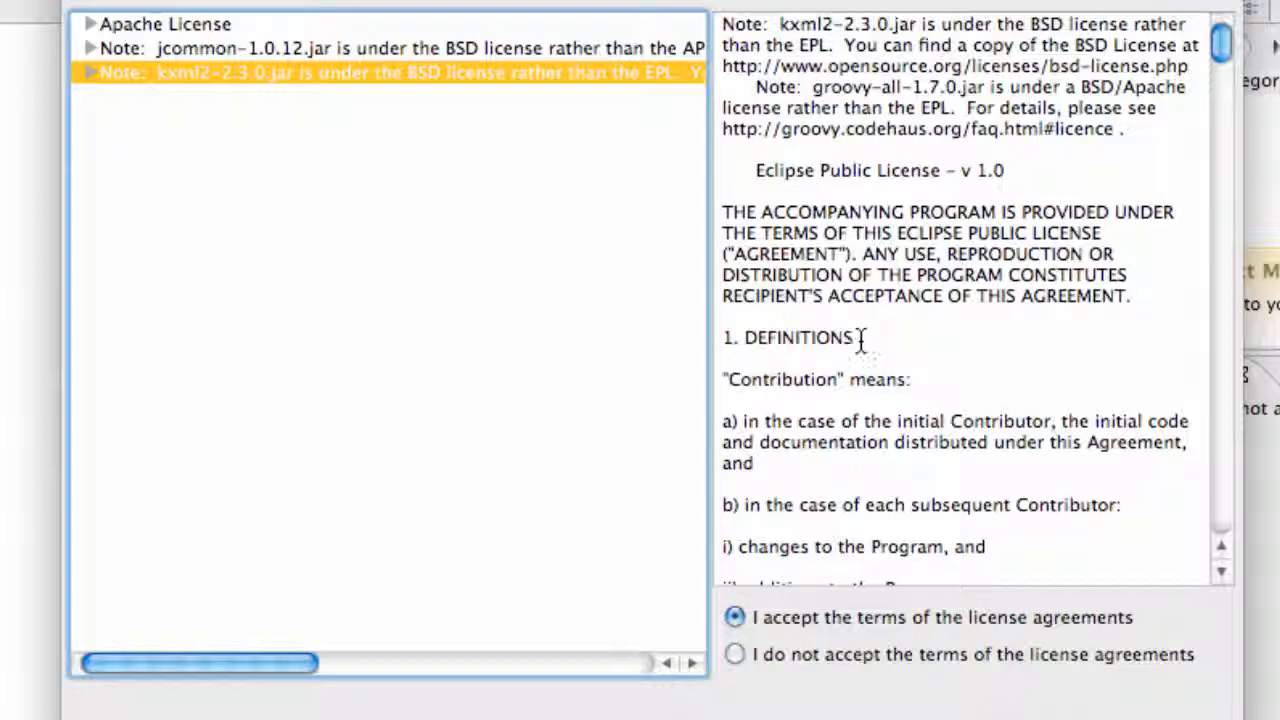
scroll(860, 340, down, 15)
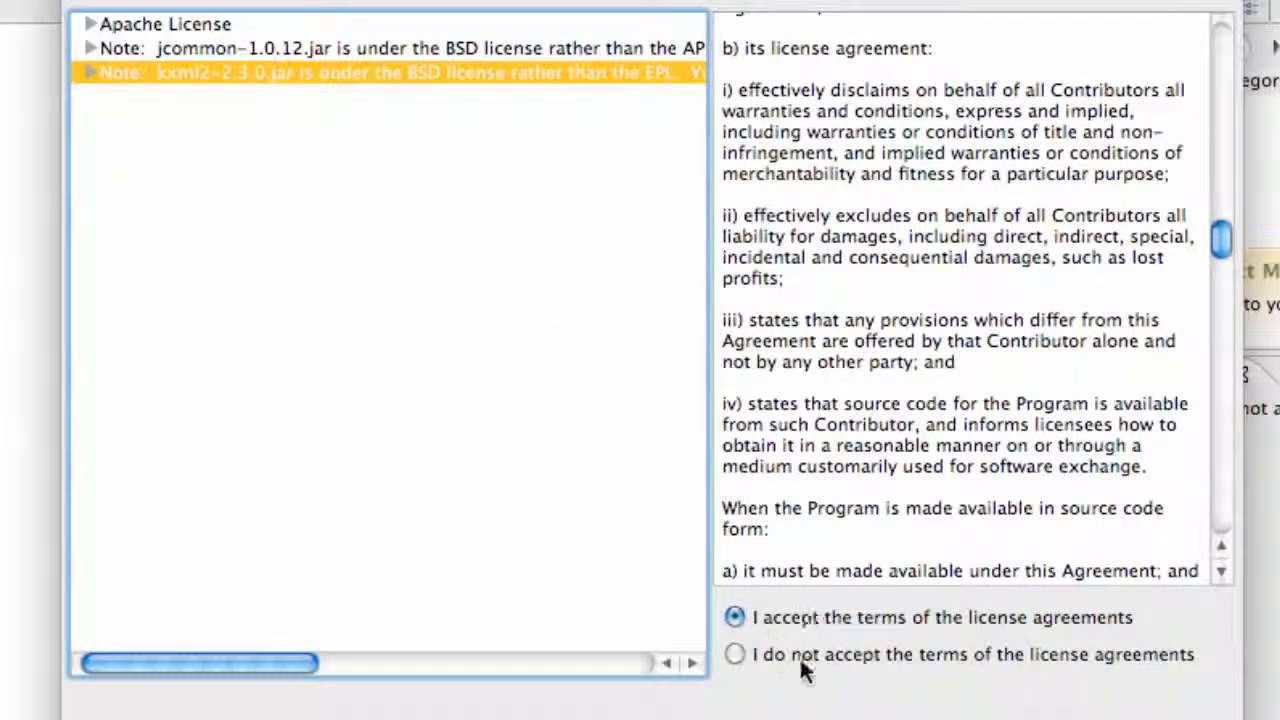
click(1150, 719)
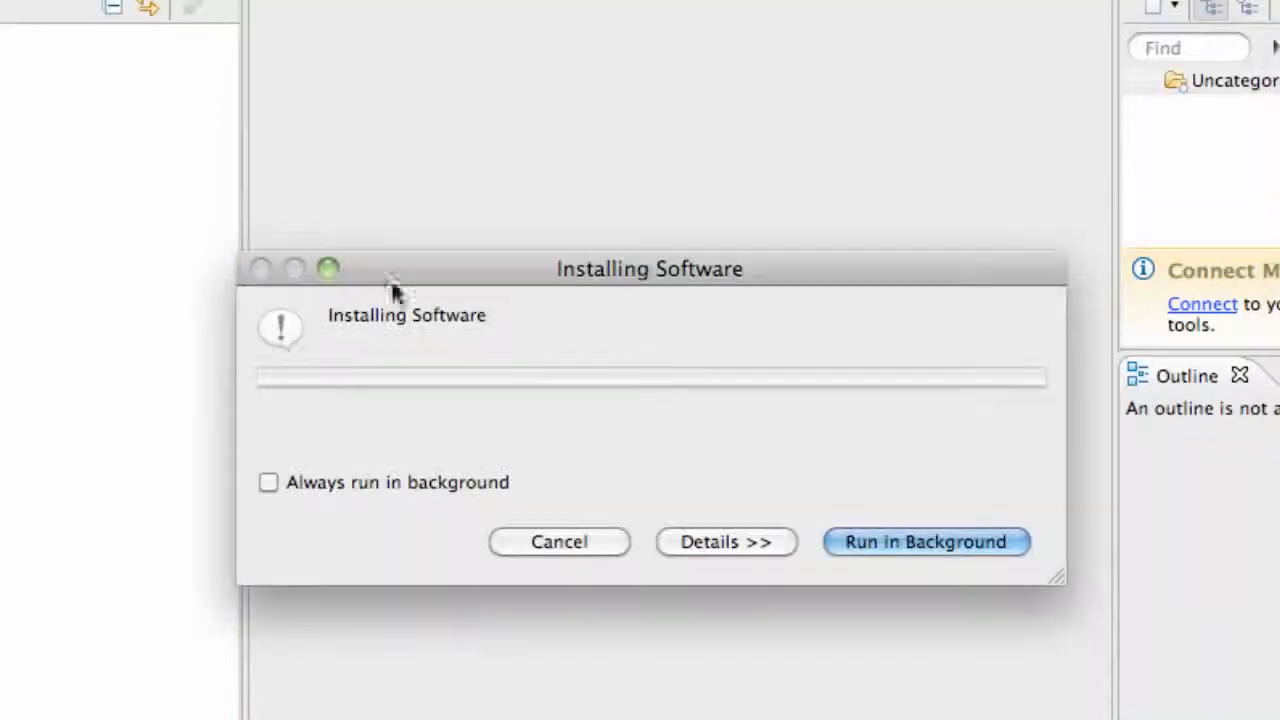